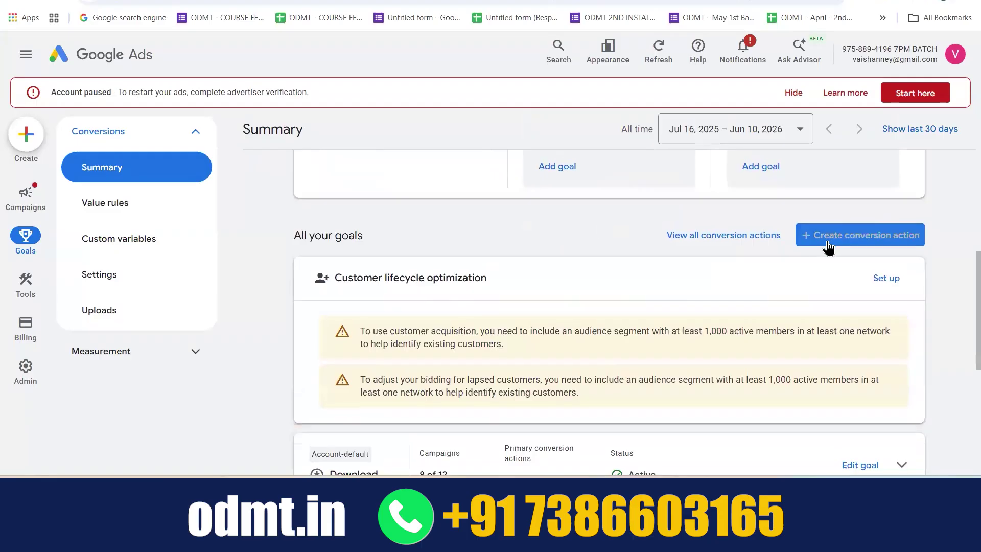
Start creating a new conversion action and review the available data sources for measuring conversions
{"action": "scroll", "coordinate": [627, 252], "scroll_direction": "down", "scroll_amount": 1}
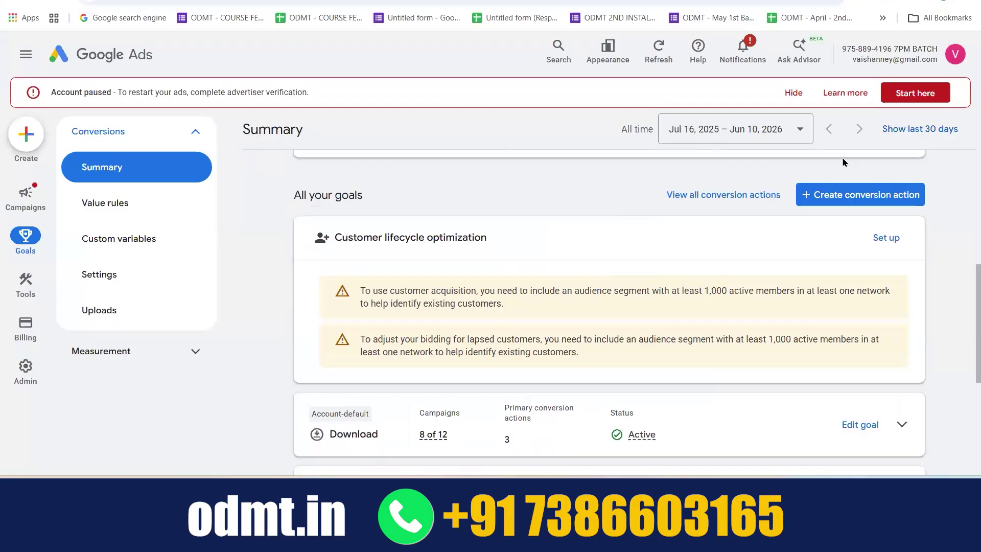
{"action": "left_click", "coordinate": [827, 200]}
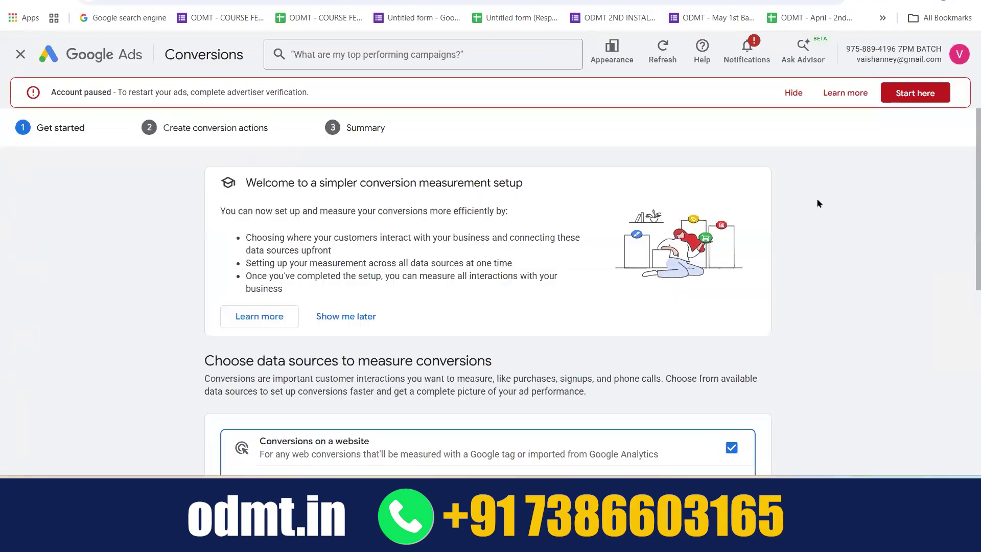
{"action": "scroll", "coordinate": [520, 251], "scroll_direction": "down", "scroll_amount": 5}
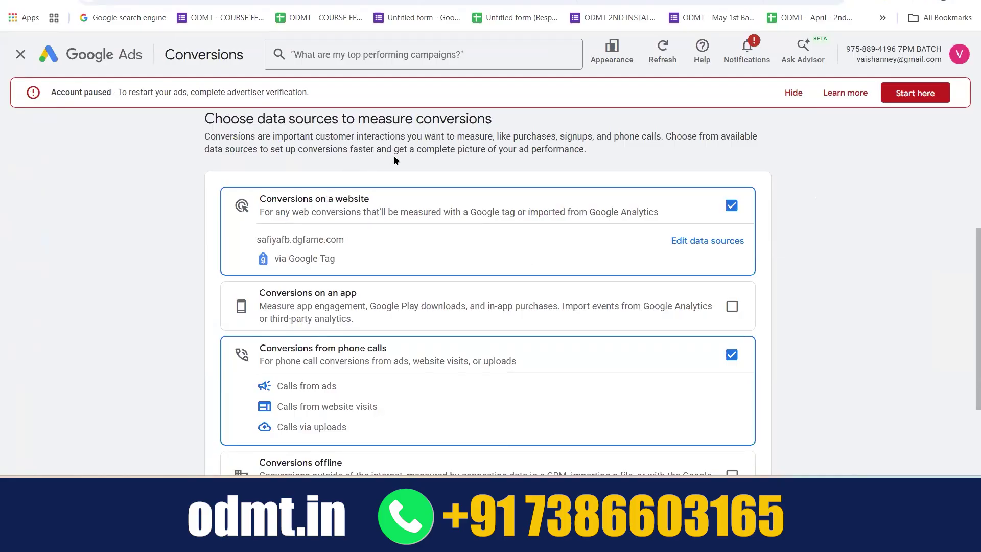
{"action": "scroll", "coordinate": [472, 210], "scroll_direction": "down", "scroll_amount": 1}
{"action": "scroll", "coordinate": [472, 209], "scroll_direction": "down", "scroll_amount": 2}
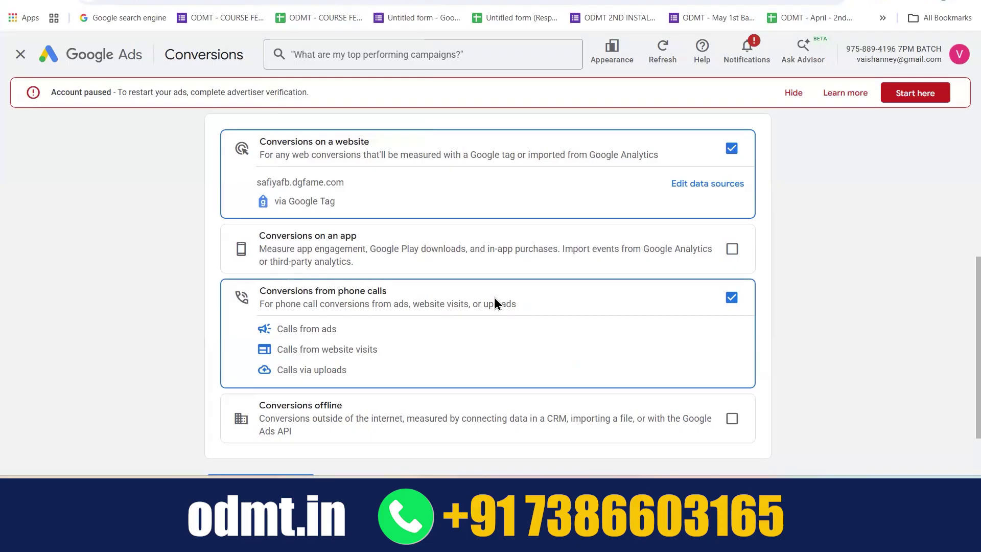
{"action": "scroll", "coordinate": [494, 298], "scroll_direction": "down", "scroll_amount": 2}
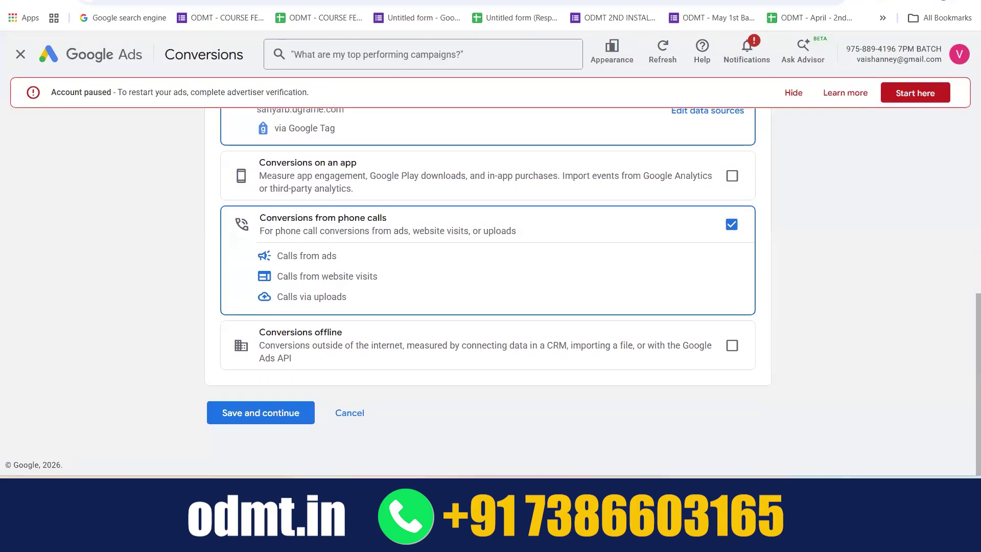
Search Google for "crm tools" in a new browser tab, look through the results, and return to the conversion setup
{"action": "key", "text": "ctrl+t"}
{"action": "type", "text": "crm tools"}
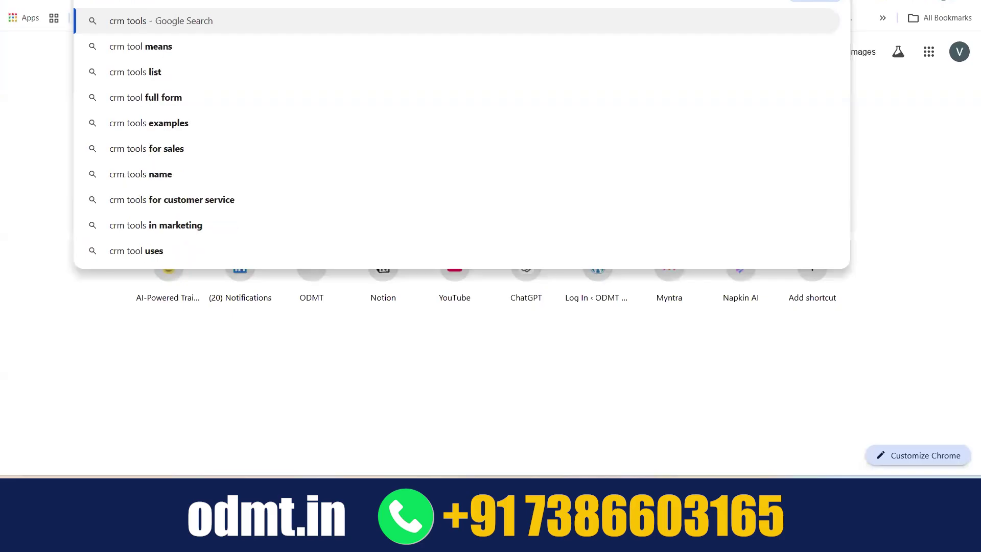
{"action": "key", "text": "Return"}
{"action": "scroll", "coordinate": [271, 257], "scroll_direction": "down", "scroll_amount": 4}
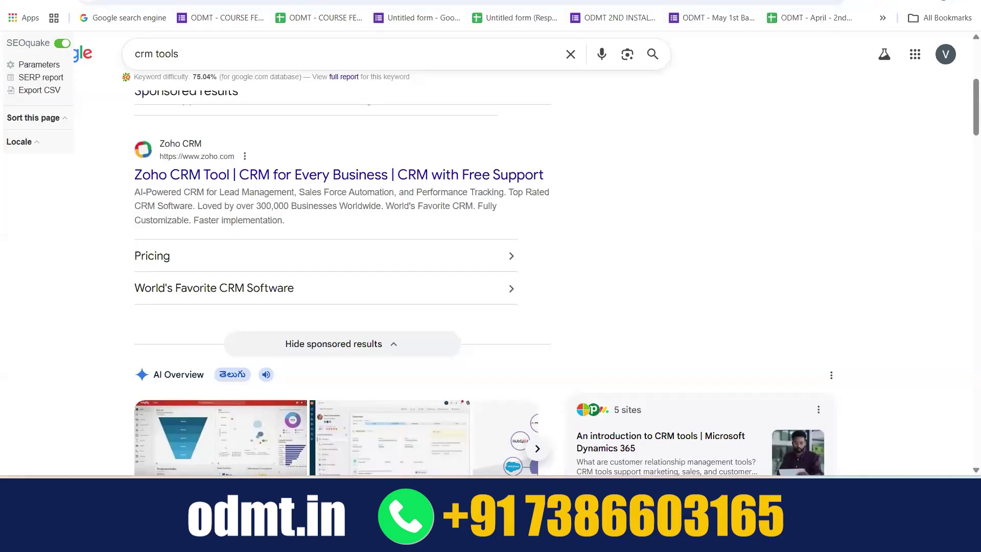
{"action": "left_click", "coordinate": [358, 2]}
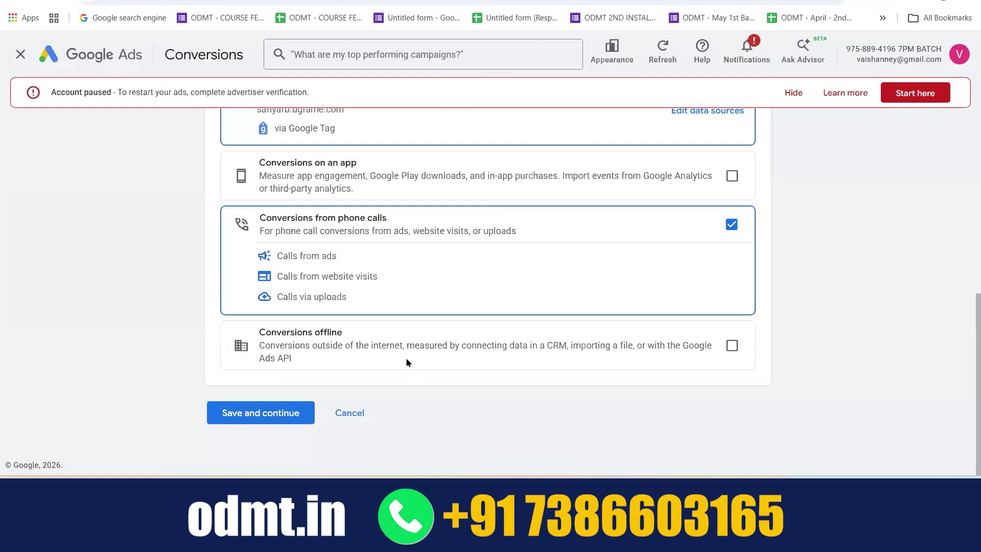
Deselect conversions from phone calls as a data source, leaving only website conversions selected
{"action": "scroll", "coordinate": [427, 340], "scroll_direction": "up", "scroll_amount": 2}
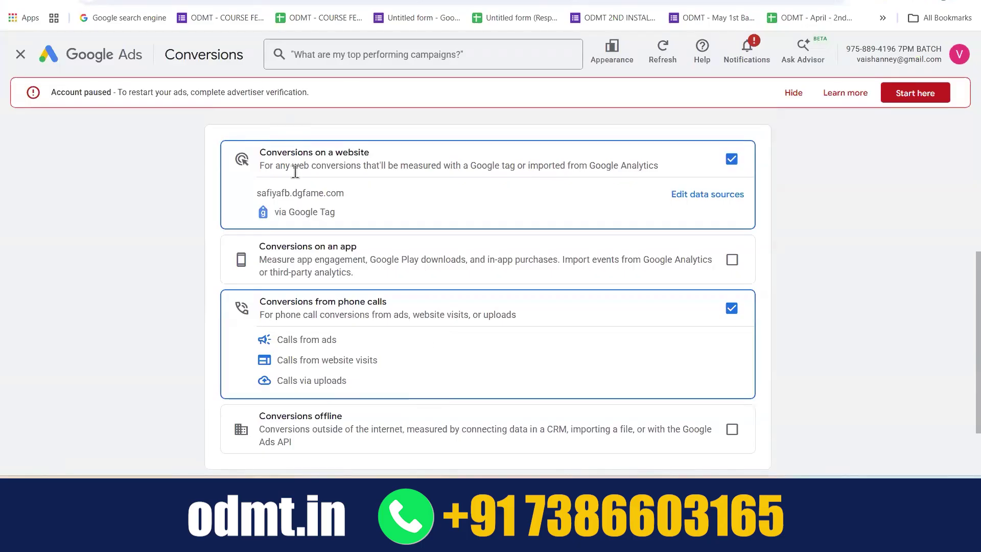
{"action": "scroll", "coordinate": [468, 188], "scroll_direction": "down", "scroll_amount": 1}
{"action": "left_click", "coordinate": [732, 248]}
{"action": "scroll", "coordinate": [240, 242], "scroll_direction": "up", "scroll_amount": 2}
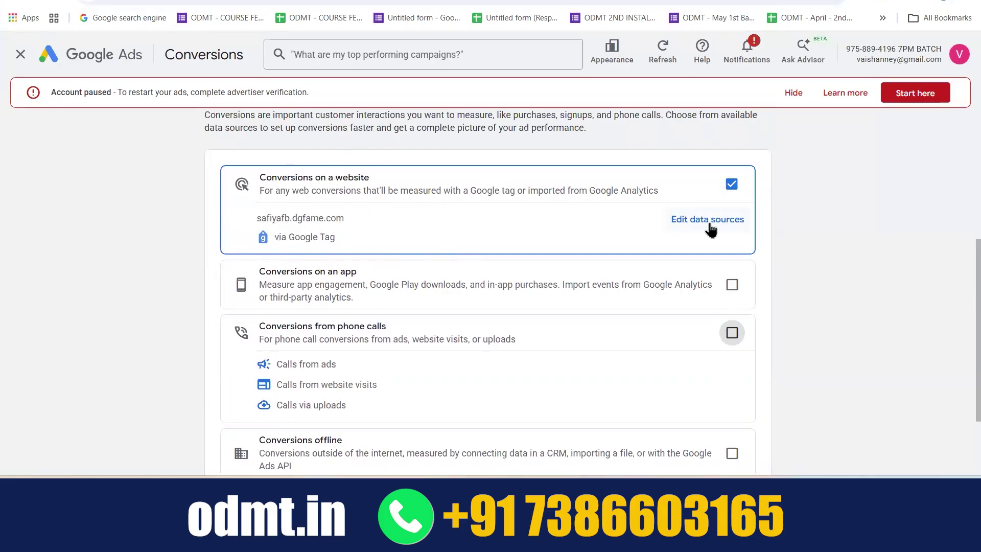
Edit the website data source: scan safiyafb.dgfame.com and accept the 7PM BATCH Google tag for measurement
{"action": "left_click", "coordinate": [692, 225]}
{"action": "left_click_drag", "start_coordinate": [432, 180], "coordinate": [323, 181]}
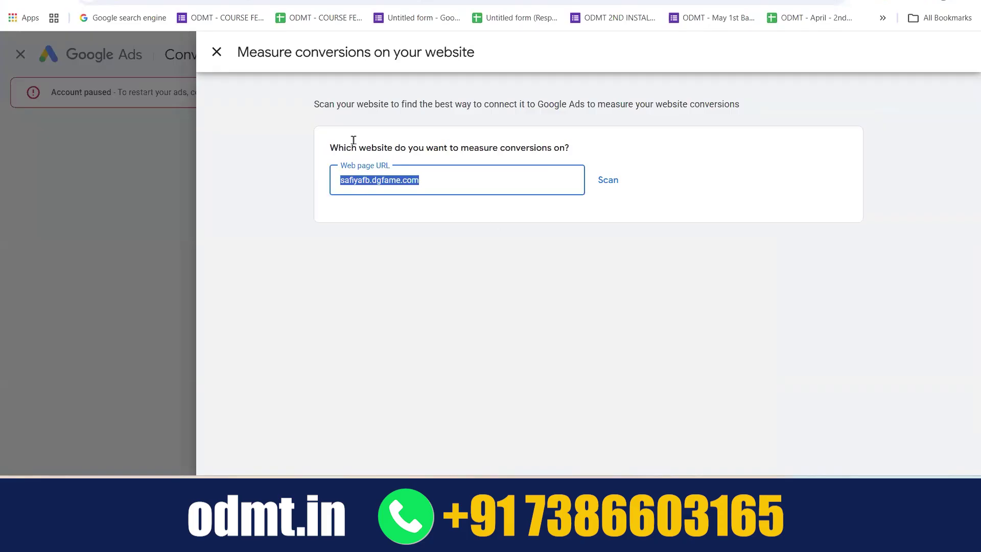
{"action": "left_click", "coordinate": [602, 182]}
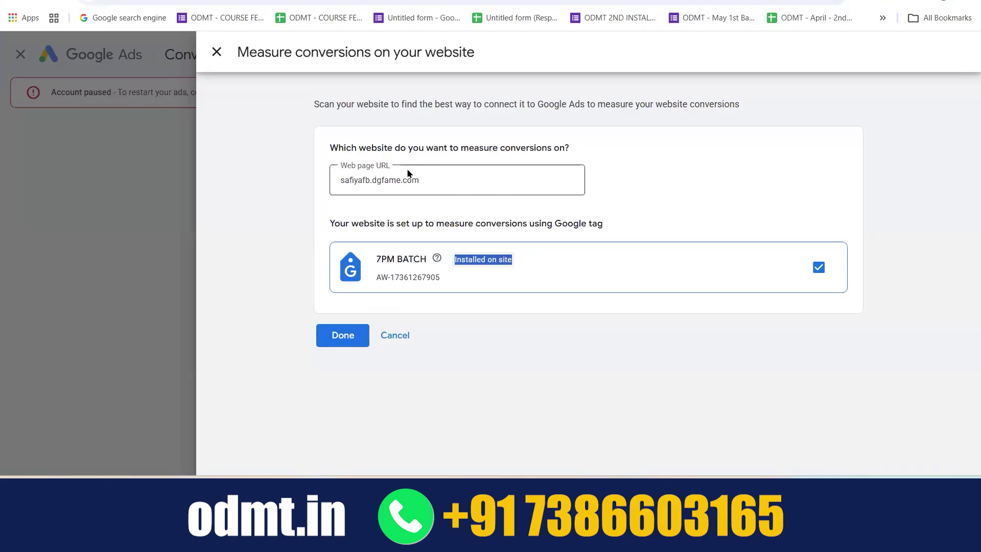
{"action": "left_click", "coordinate": [695, 170]}
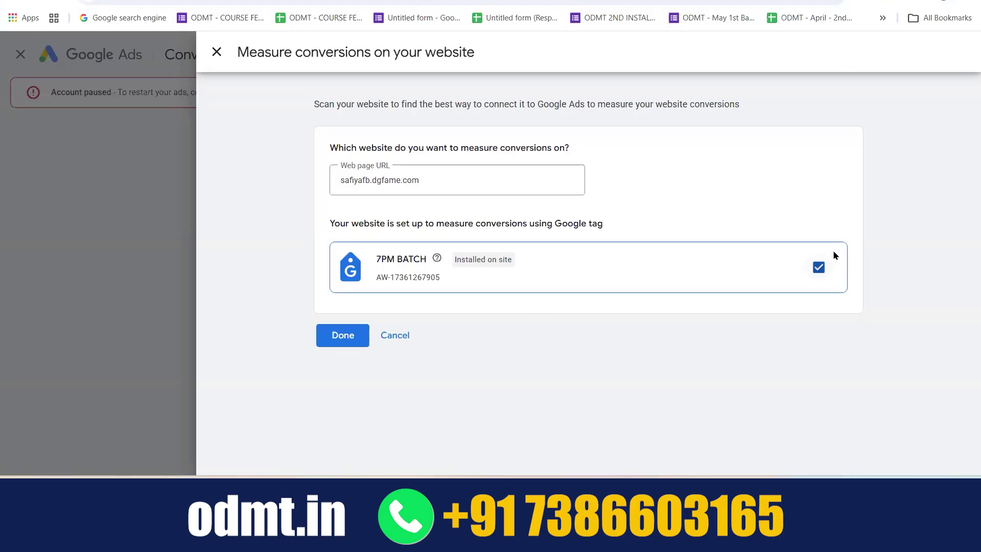
{"action": "left_click", "coordinate": [334, 335]}
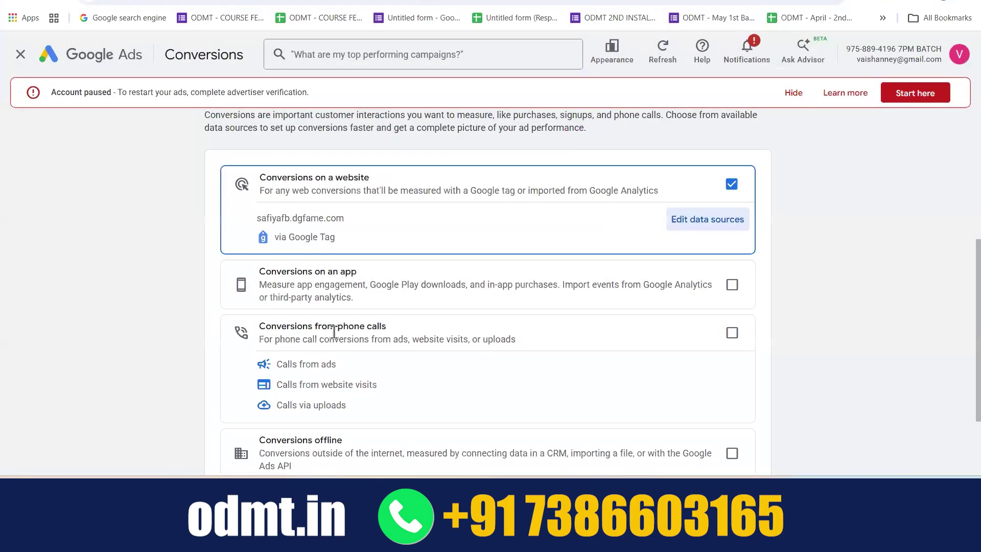
Save the chosen data sources and show the full list of conversion categories to review the options
{"action": "scroll", "coordinate": [333, 331], "scroll_direction": "down", "scroll_amount": 3}
{"action": "left_click", "coordinate": [261, 411]}
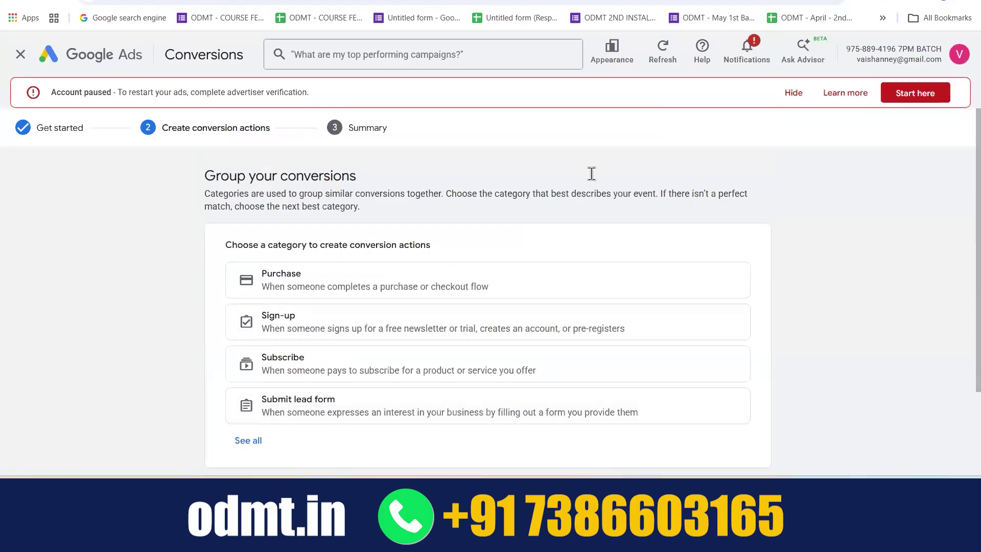
{"action": "scroll", "coordinate": [616, 194], "scroll_direction": "down", "scroll_amount": 2}
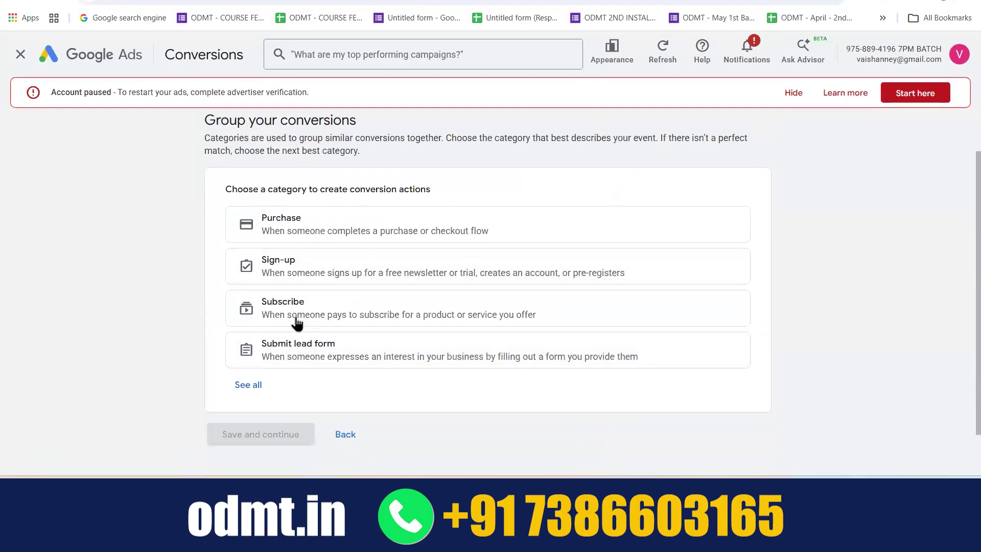
{"action": "left_click", "coordinate": [248, 383]}
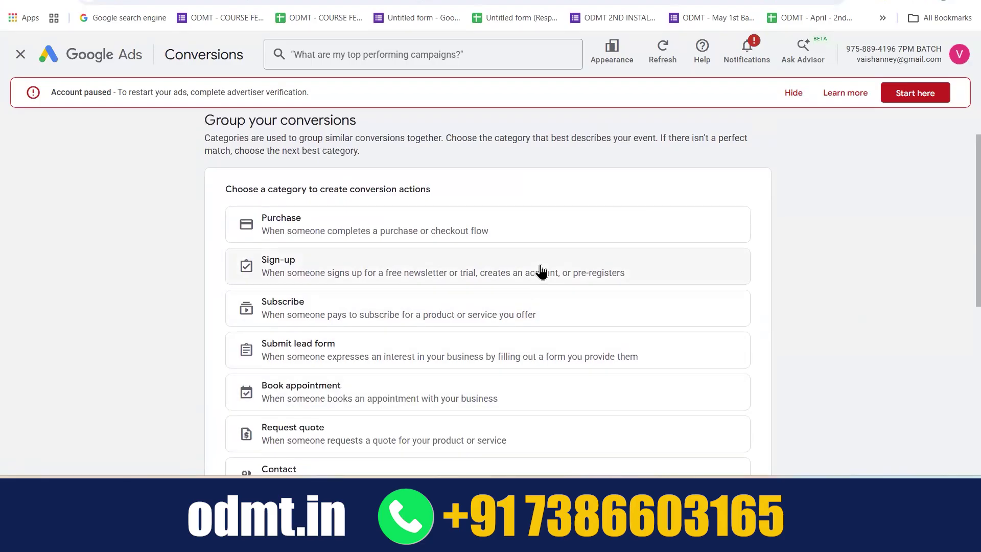
{"action": "scroll", "coordinate": [540, 271], "scroll_direction": "down", "scroll_amount": 2}
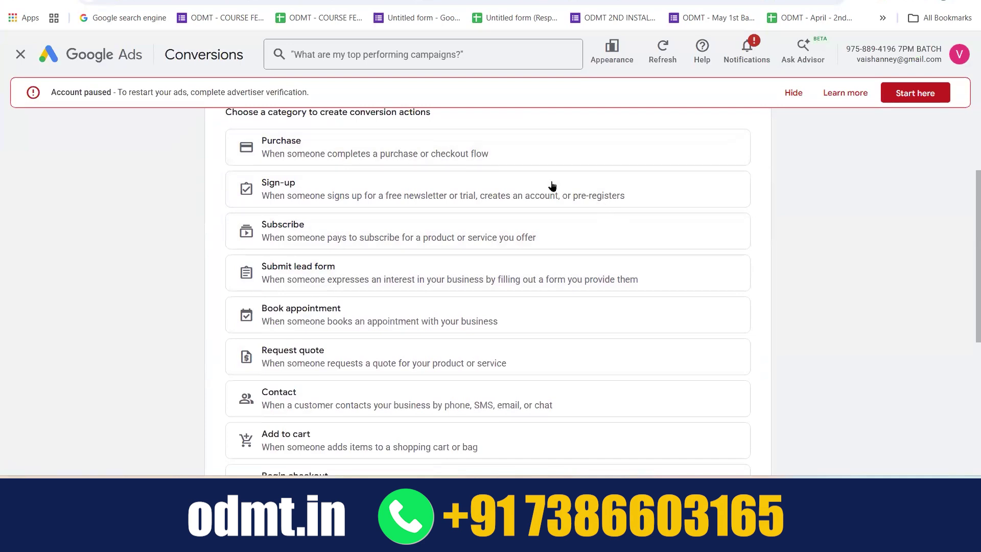
{"action": "scroll", "coordinate": [621, 205], "scroll_direction": "down", "scroll_amount": 1}
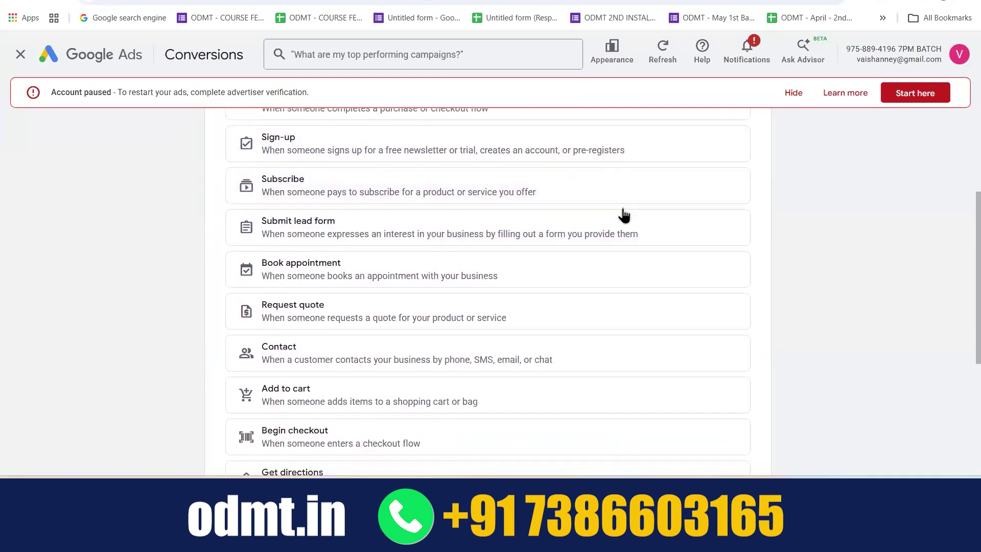
{"action": "scroll", "coordinate": [572, 234], "scroll_direction": "down", "scroll_amount": 2}
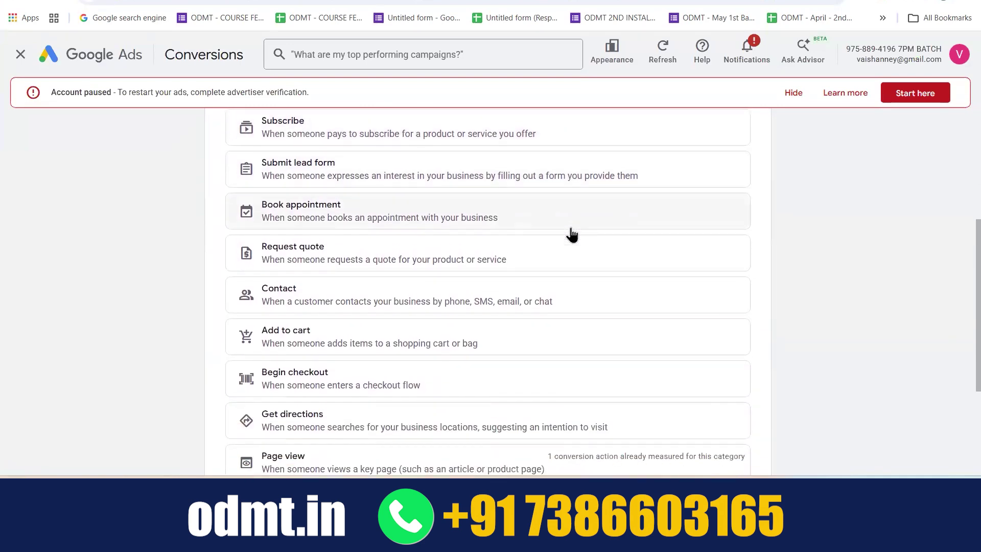
{"action": "scroll", "coordinate": [559, 281], "scroll_direction": "down", "scroll_amount": 2}
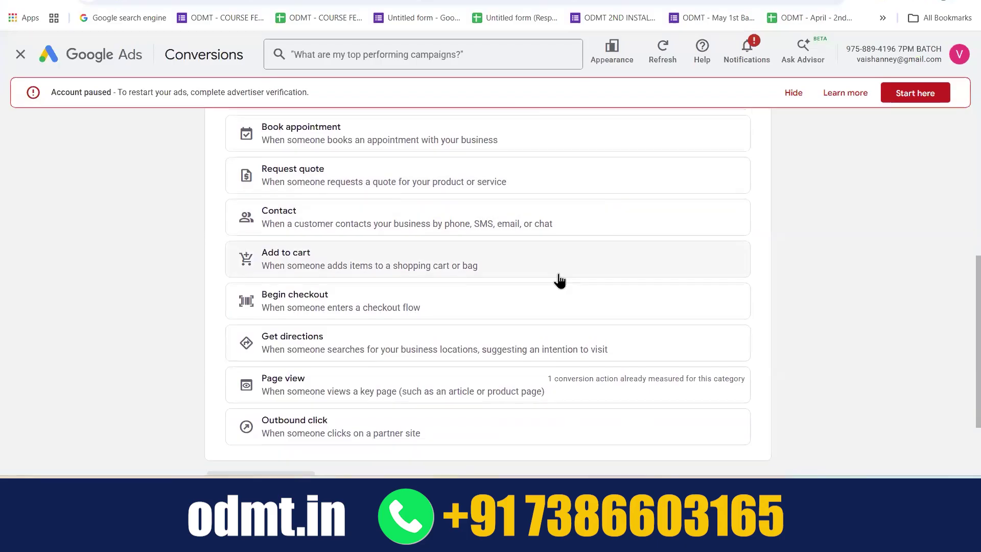
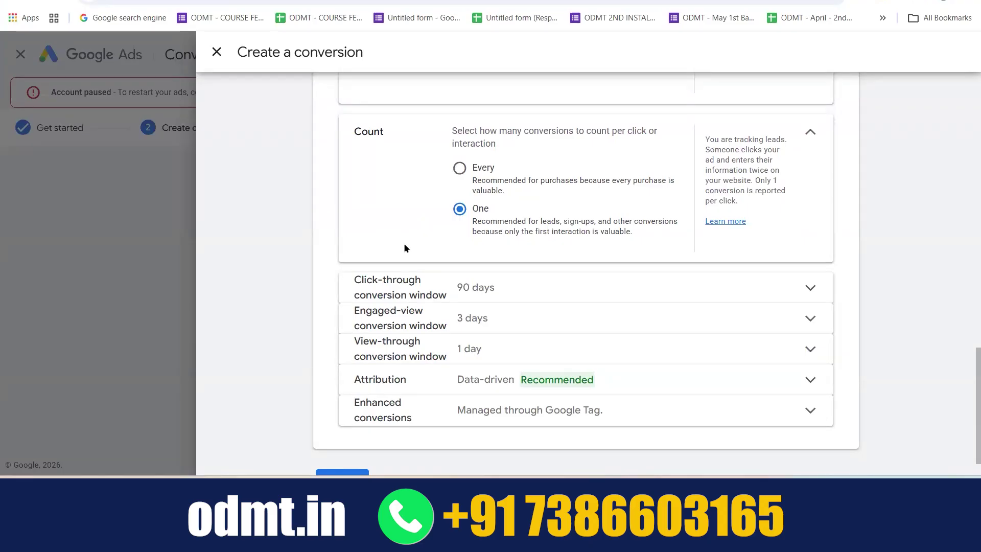
Expand the click-through conversion window setting and compare it with the "interior designers in hyderabad" search results
{"action": "scroll", "coordinate": [404, 243], "scroll_direction": "down", "scroll_amount": 1}
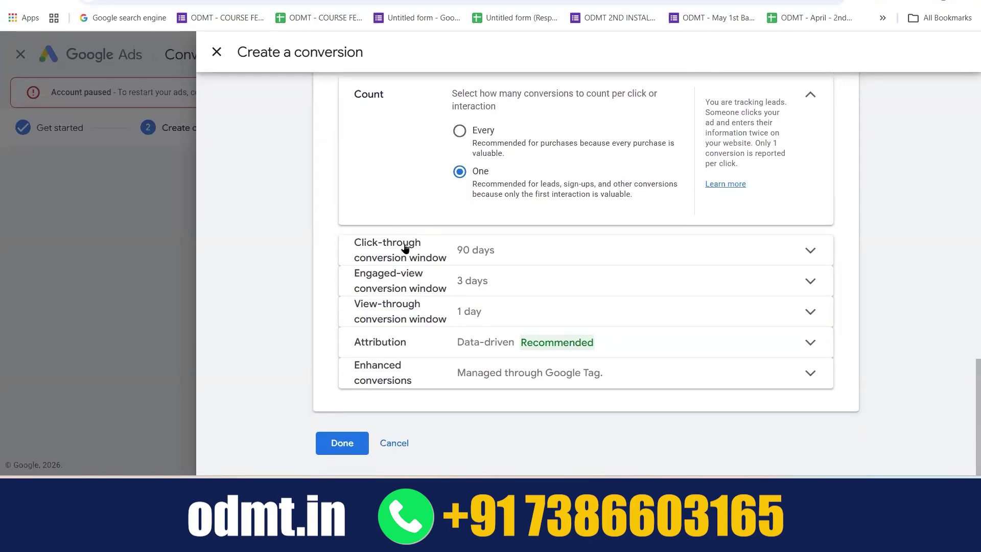
{"action": "left_click", "coordinate": [555, 259]}
{"action": "scroll", "coordinate": [374, 332], "scroll_direction": "down", "scroll_amount": 2}
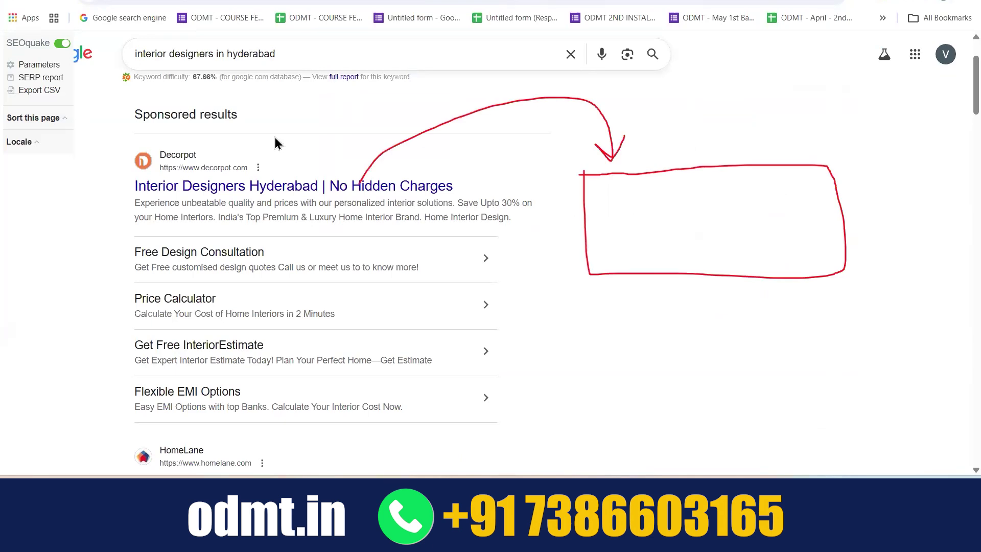
{"action": "left_click", "coordinate": [82, 301]}
{"action": "key", "text": "ctrl+Tab"}
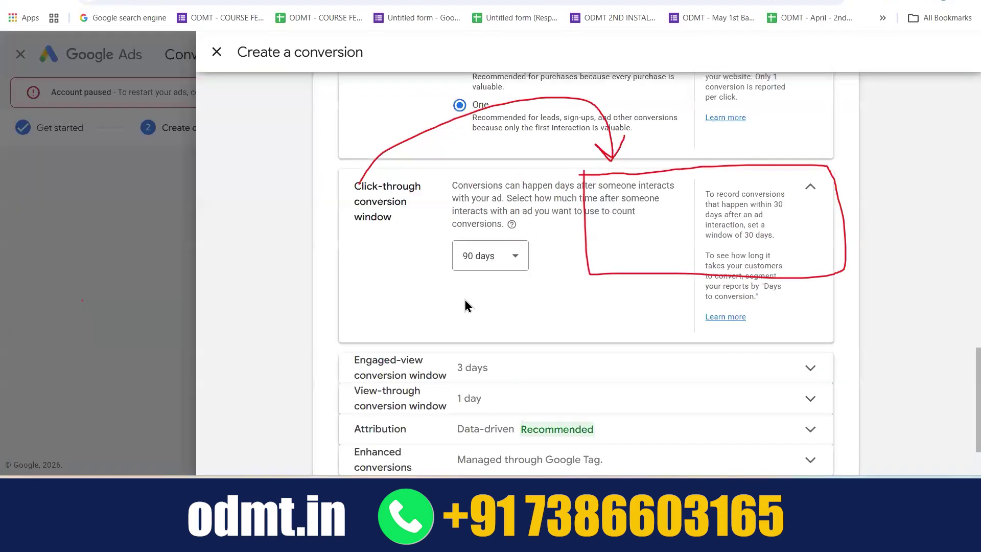
On the interior designers search results, sketch a website box with an inner box and an arrow, and circle the Decorpot ad
{"action": "key", "text": "ctrl+shift+Tab"}
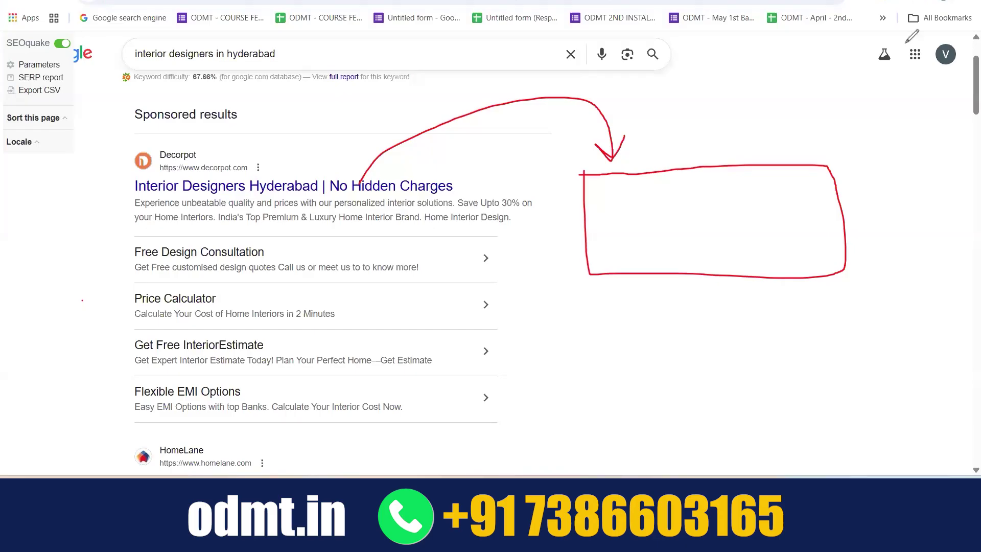
{"action": "mouse_move", "coordinate": [796, 82]}
{"action": "left_mouse_down"}
{"action": "mouse_move", "coordinate": [801, 142]}
{"action": "mouse_move", "coordinate": [924, 149]}
{"action": "mouse_move", "coordinate": [921, 69]}
{"action": "left_mouse_up"}
{"action": "mouse_move", "coordinate": [845, 62]}
{"action": "left_mouse_down"}
{"action": "mouse_move", "coordinate": [802, 64]}
{"action": "mouse_move", "coordinate": [798, 98]}
{"action": "left_mouse_up"}
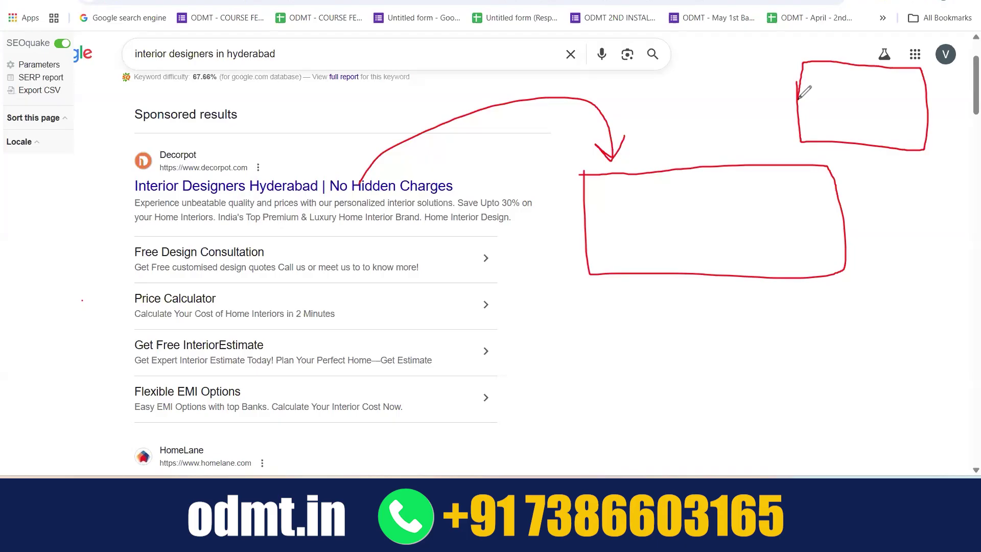
{"action": "mouse_move", "coordinate": [693, 47]}
{"action": "left_mouse_down"}
{"action": "mouse_move", "coordinate": [736, 26]}
{"action": "mouse_move", "coordinate": [789, 26]}
{"action": "mouse_move", "coordinate": [826, 62]}
{"action": "mouse_move", "coordinate": [831, 43]}
{"action": "left_mouse_up"}
{"action": "mouse_move", "coordinate": [845, 88]}
{"action": "left_mouse_down"}
{"action": "mouse_move", "coordinate": [854, 119]}
{"action": "mouse_move", "coordinate": [908, 118]}
{"action": "mouse_move", "coordinate": [876, 91]}
{"action": "mouse_move", "coordinate": [842, 91]}
{"action": "left_mouse_up"}
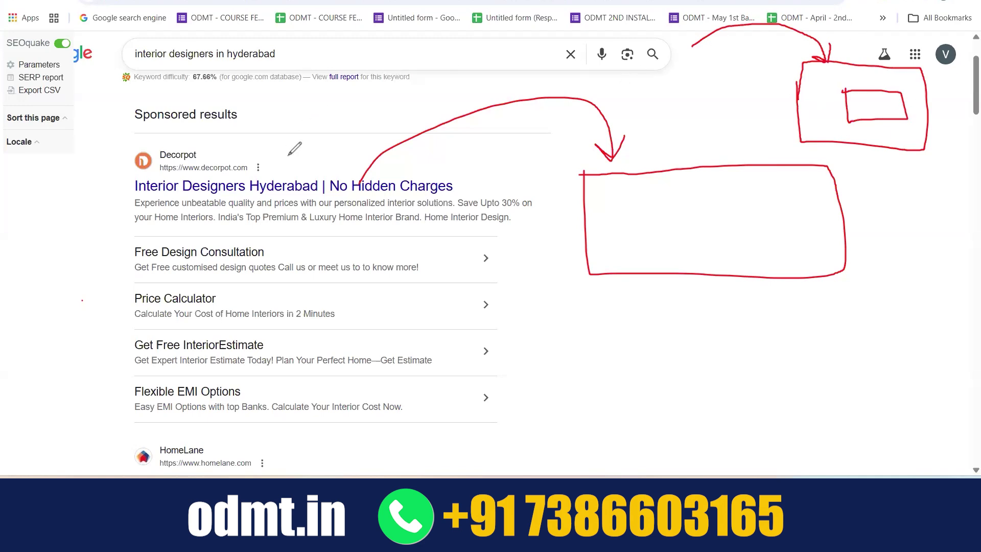
{"action": "mouse_move", "coordinate": [434, 148]}
{"action": "left_mouse_down"}
{"action": "mouse_move", "coordinate": [134, 214]}
{"action": "mouse_move", "coordinate": [418, 235]}
{"action": "mouse_move", "coordinate": [458, 163]}
{"action": "mouse_move", "coordinate": [403, 132]}
{"action": "left_mouse_up"}
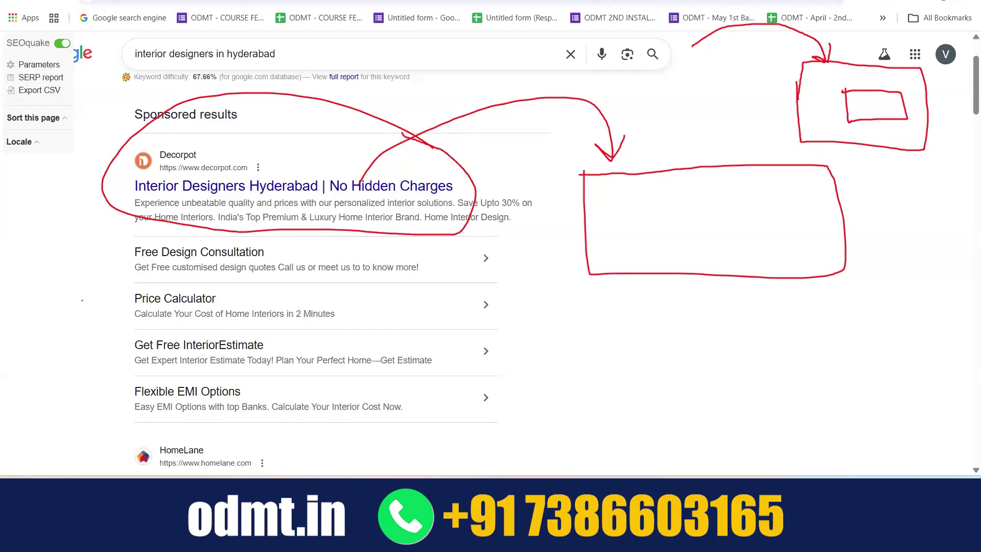
Return to the conversion form, show the click-through window durations, and erase the red annotations from the screen
{"action": "key", "text": "alt+Tab"}
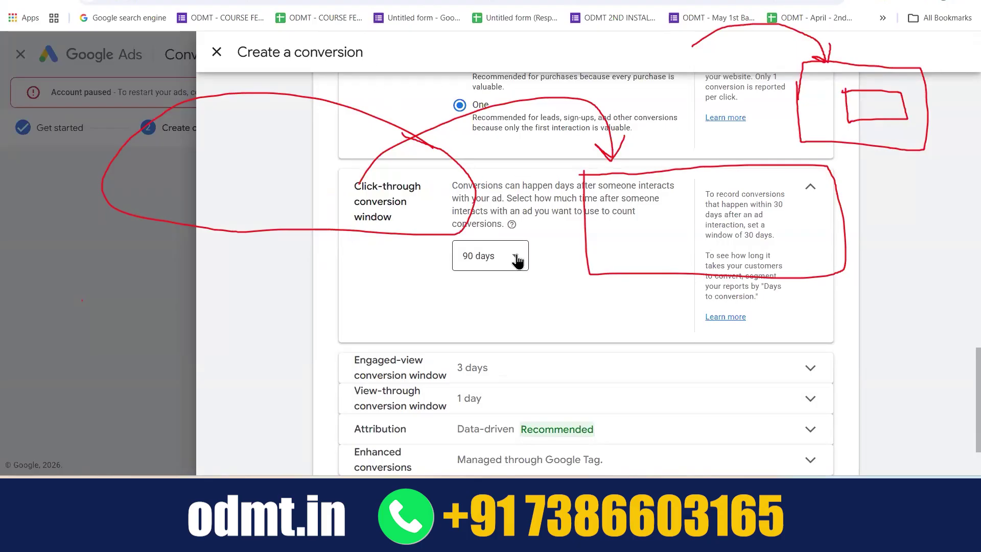
{"action": "left_click", "coordinate": [302, 1]}
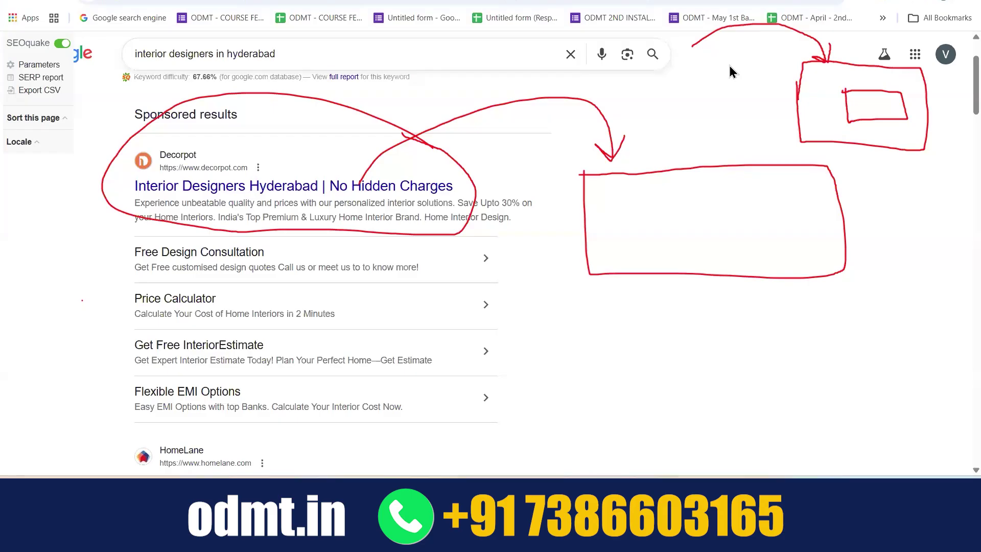
{"action": "key", "text": "ctrl+Tab"}
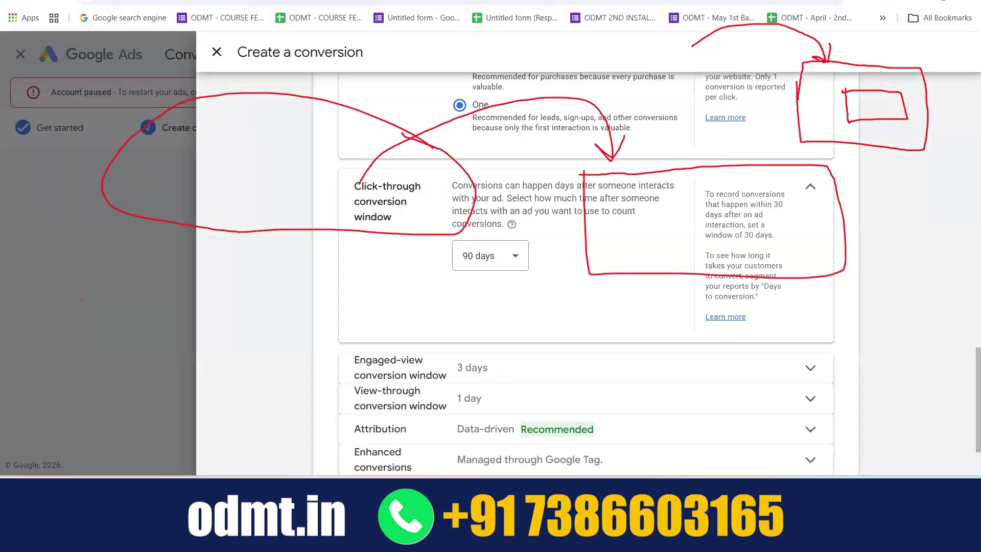
{"action": "left_click", "coordinate": [517, 260]}
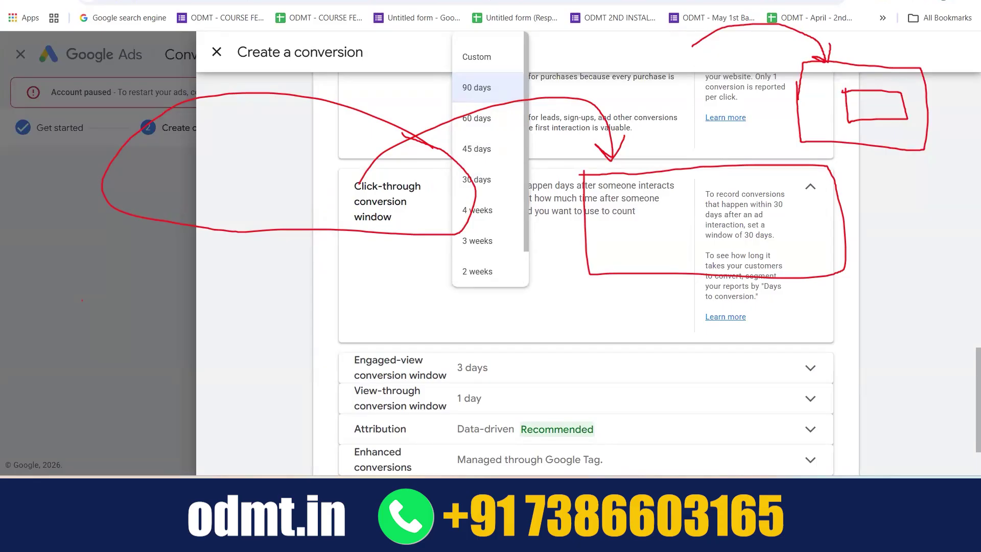
{"action": "key", "text": "e"}
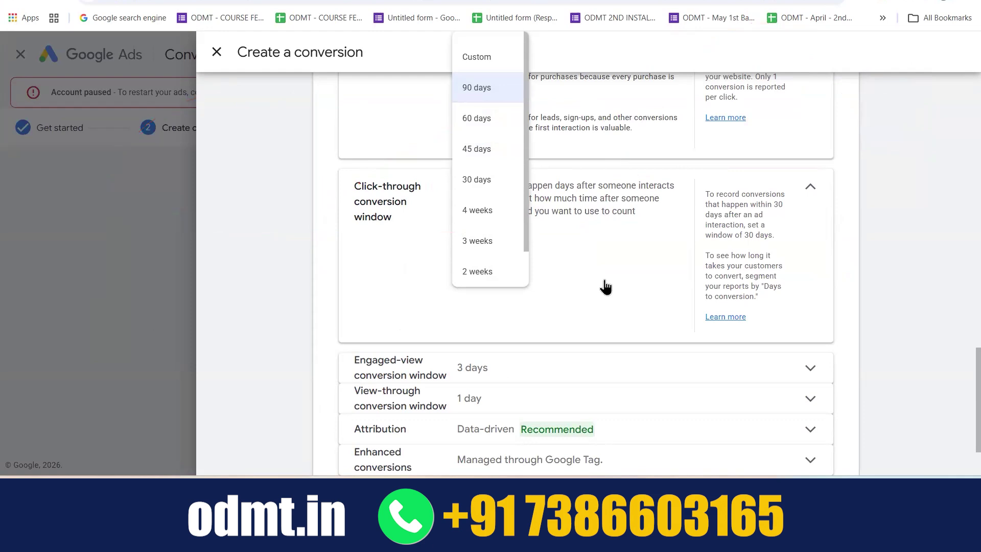
Close the duration choices without changing them and expand the engaged-view conversion window setting
{"action": "scroll", "coordinate": [604, 287], "scroll_direction": "down", "scroll_amount": 2}
{"action": "left_click", "coordinate": [605, 280]}
{"action": "scroll", "coordinate": [605, 281], "scroll_direction": "down", "scroll_amount": 2}
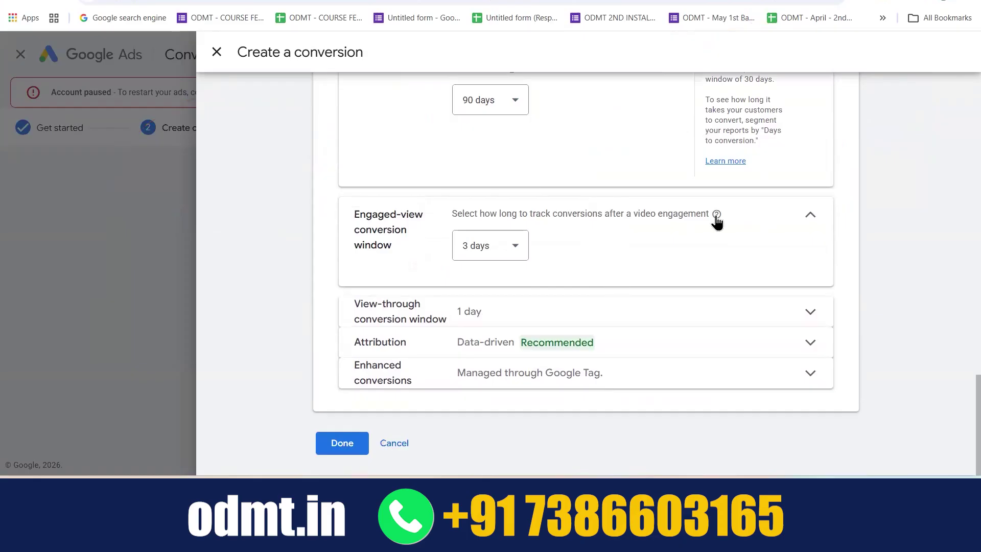
Read the help for the engaged-view conversion window and view its duration choices without changing the setting
{"action": "mouse_move", "coordinate": [717, 220]}
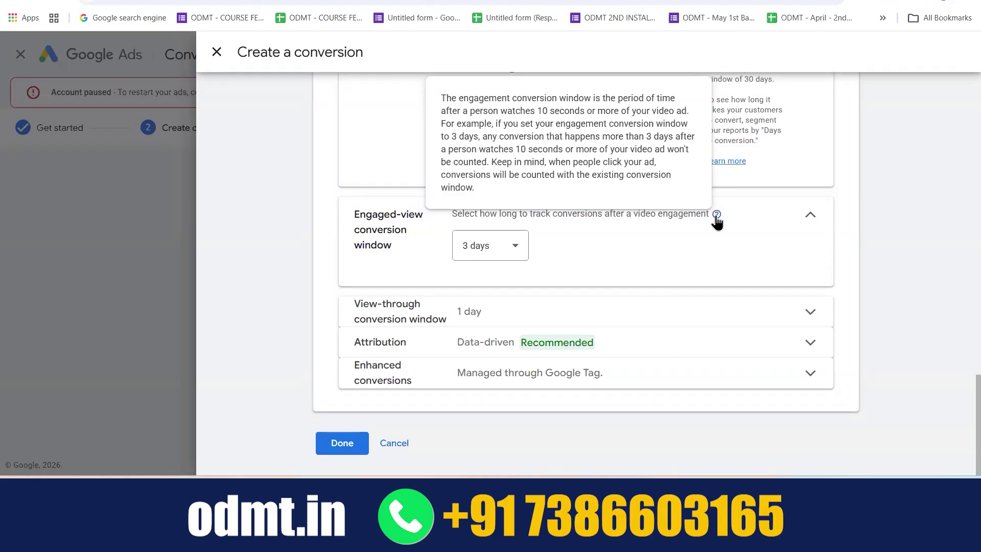
{"action": "left_click", "coordinate": [523, 250]}
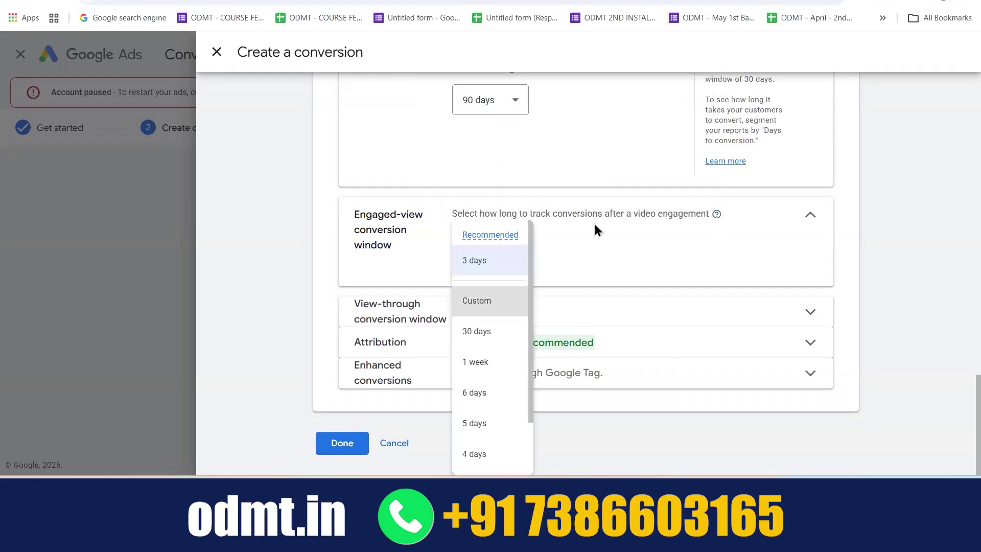
{"action": "left_click", "coordinate": [589, 254]}
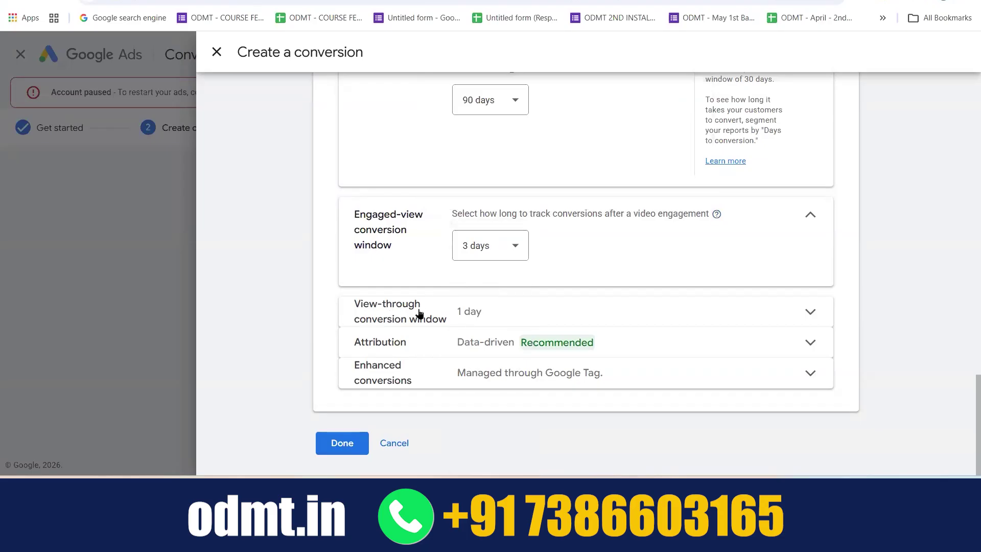
Expand the view-through conversion window setting in the conversion form
{"action": "scroll", "coordinate": [286, 182], "scroll_direction": "up", "scroll_amount": 3}
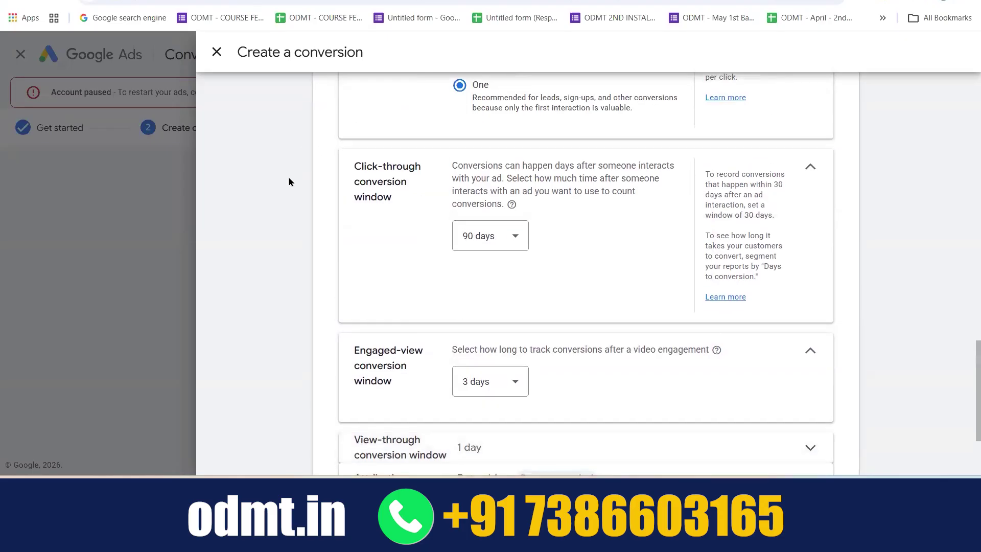
{"action": "scroll", "coordinate": [381, 281], "scroll_direction": "down", "scroll_amount": 3}
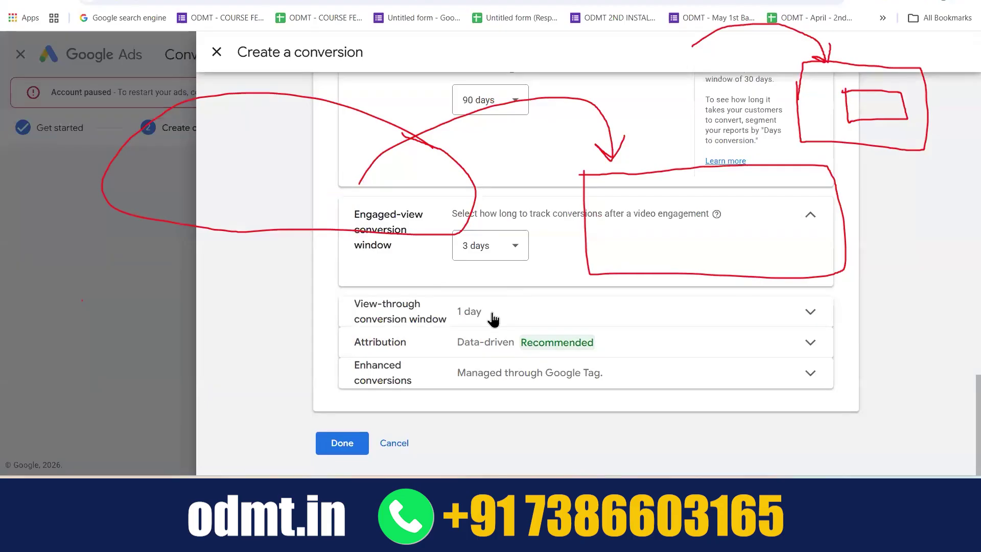
{"action": "left_click", "coordinate": [519, 311]}
Review the conversion form from the page-load URL rule through value, count and conversion windows, and clear the red annotations
{"action": "scroll", "coordinate": [545, 224], "scroll_direction": "up", "scroll_amount": 2}
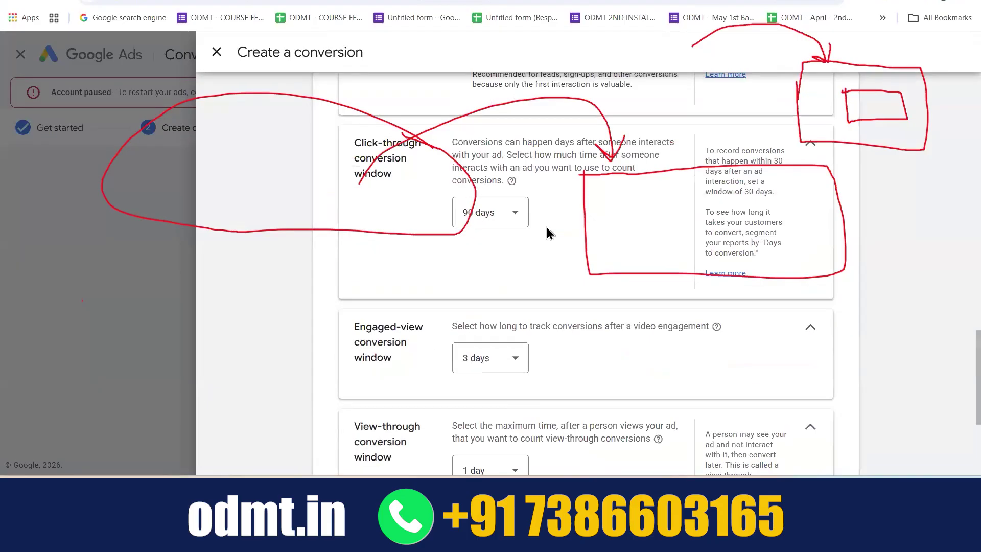
{"action": "scroll", "coordinate": [544, 228], "scroll_direction": "up", "scroll_amount": 6}
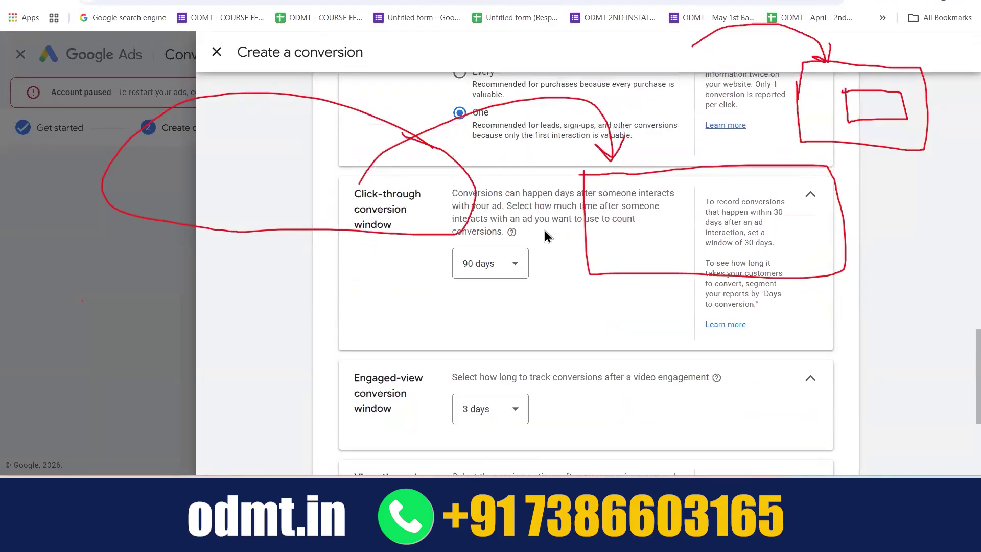
{"action": "scroll", "coordinate": [544, 228], "scroll_direction": "up", "scroll_amount": 8}
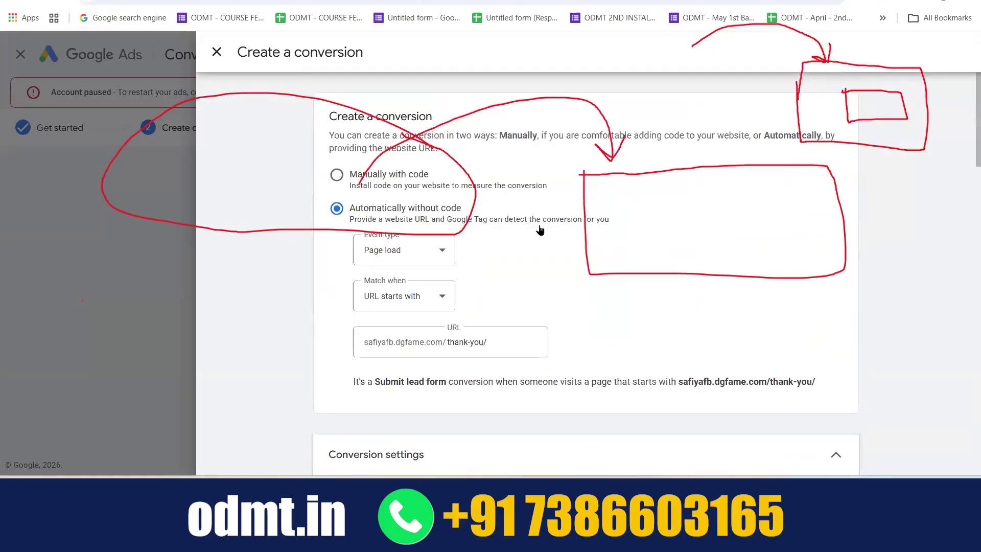
{"action": "scroll", "coordinate": [541, 229], "scroll_direction": "down", "scroll_amount": 4}
{"action": "scroll", "coordinate": [540, 230], "scroll_direction": "down", "scroll_amount": 9}
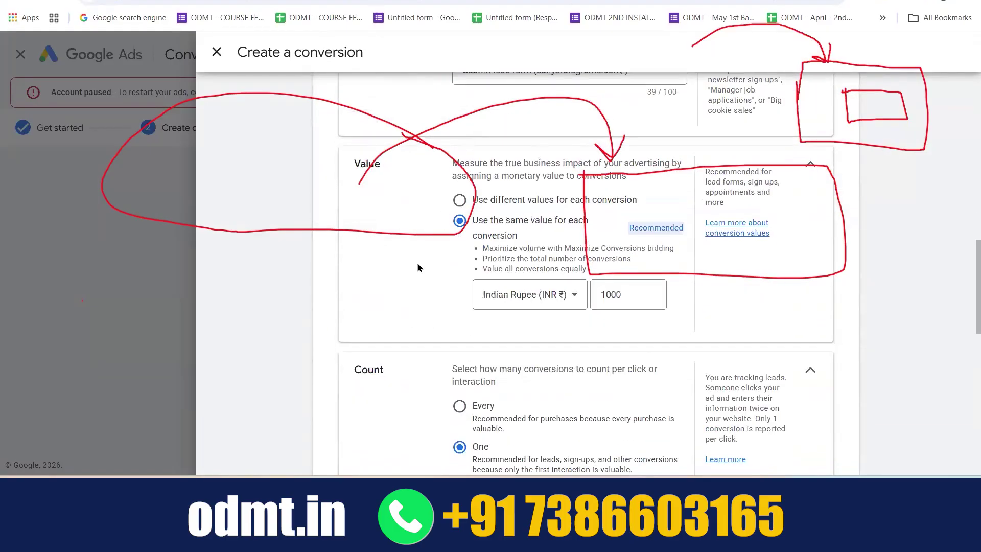
{"action": "scroll", "coordinate": [417, 263], "scroll_direction": "up", "scroll_amount": 8}
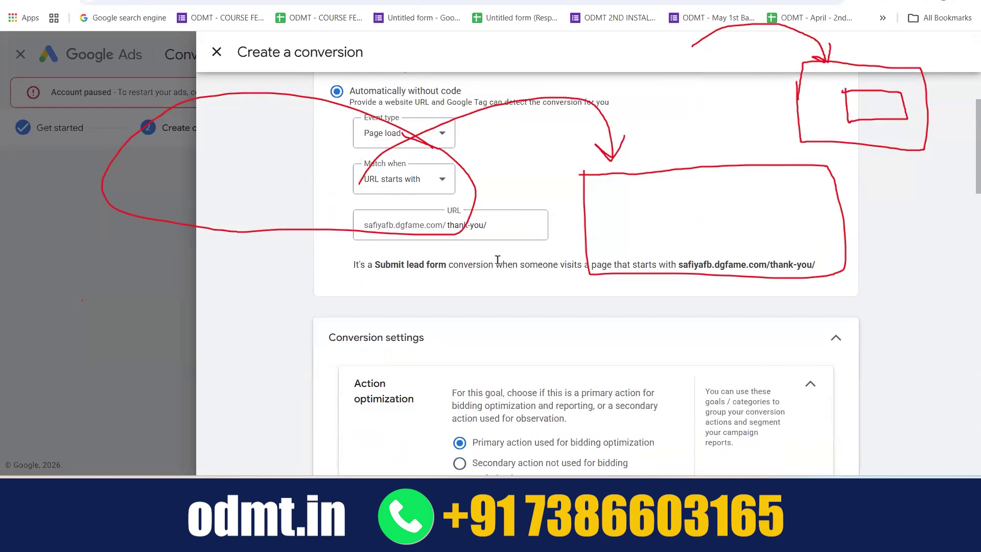
{"action": "scroll", "coordinate": [499, 253], "scroll_direction": "down", "scroll_amount": 10}
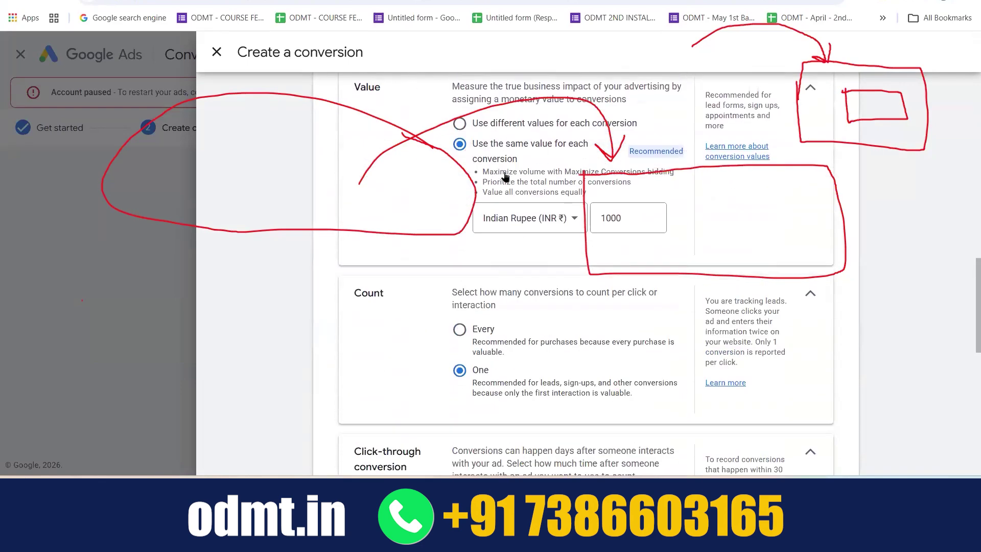
{"action": "scroll", "coordinate": [462, 327], "scroll_direction": "down", "scroll_amount": 3}
{"action": "scroll", "coordinate": [479, 341], "scroll_direction": "down", "scroll_amount": 4}
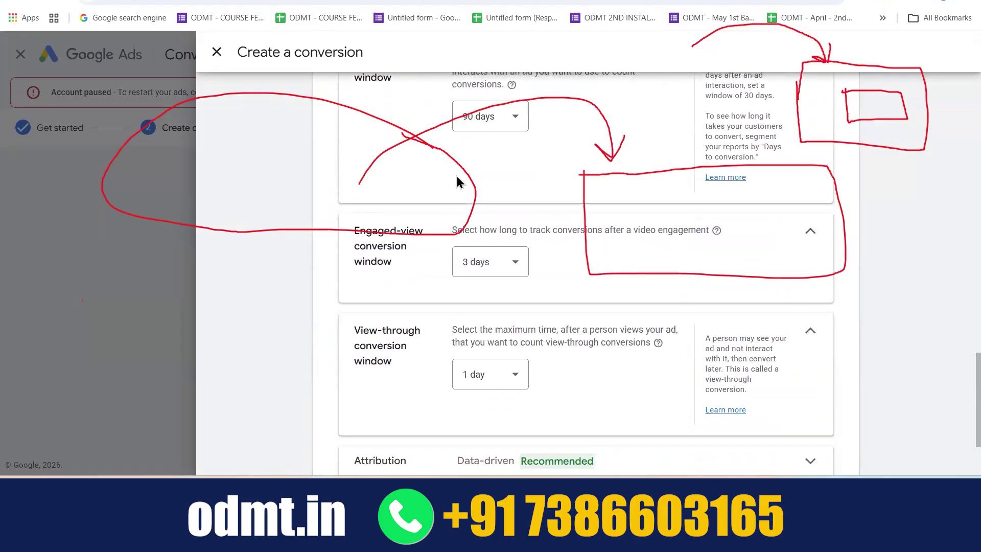
{"action": "scroll", "coordinate": [462, 340], "scroll_direction": "down", "scroll_amount": 2}
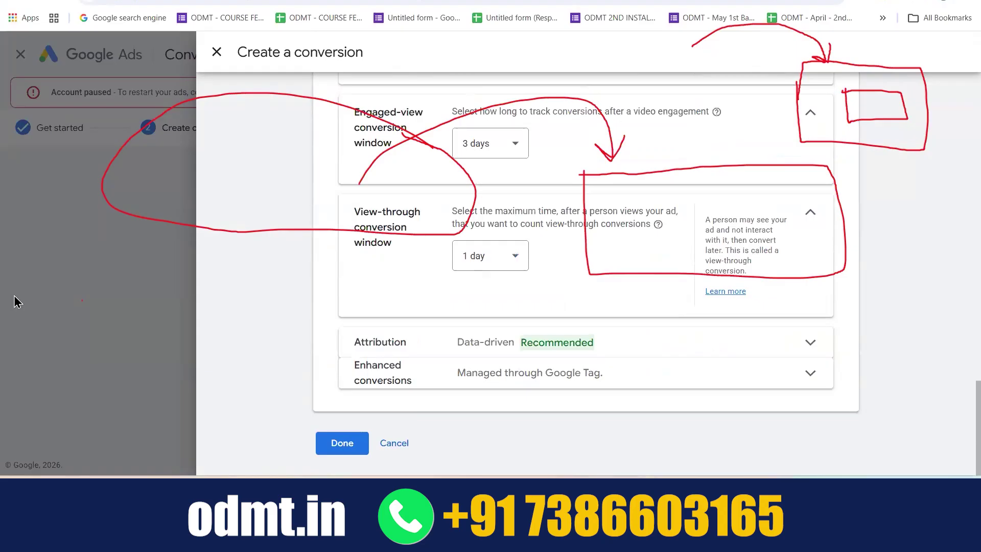
{"action": "key", "text": "Escape"}
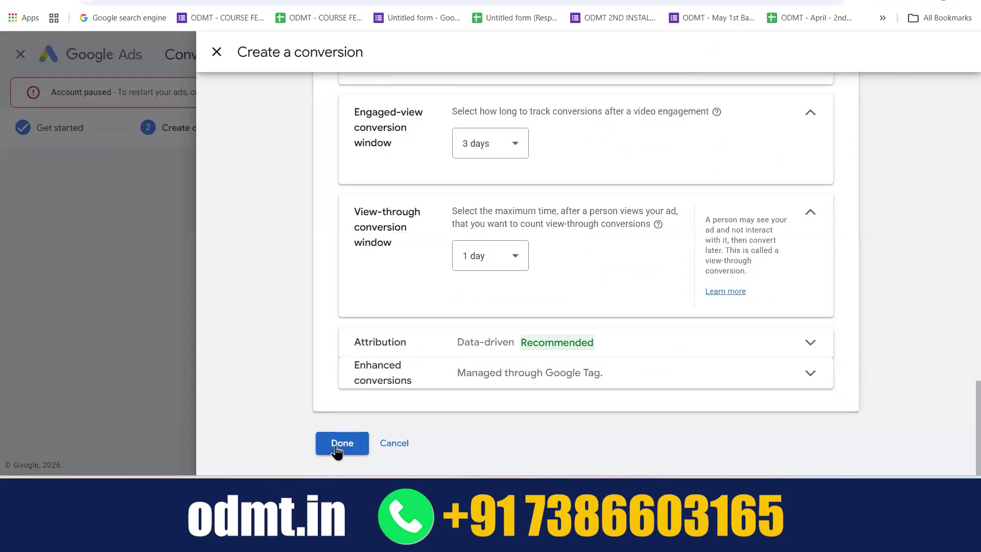
Confirm the Submit lead form conversion settings, save the conversion action and finish the conversion setup
{"action": "left_click", "coordinate": [337, 449]}
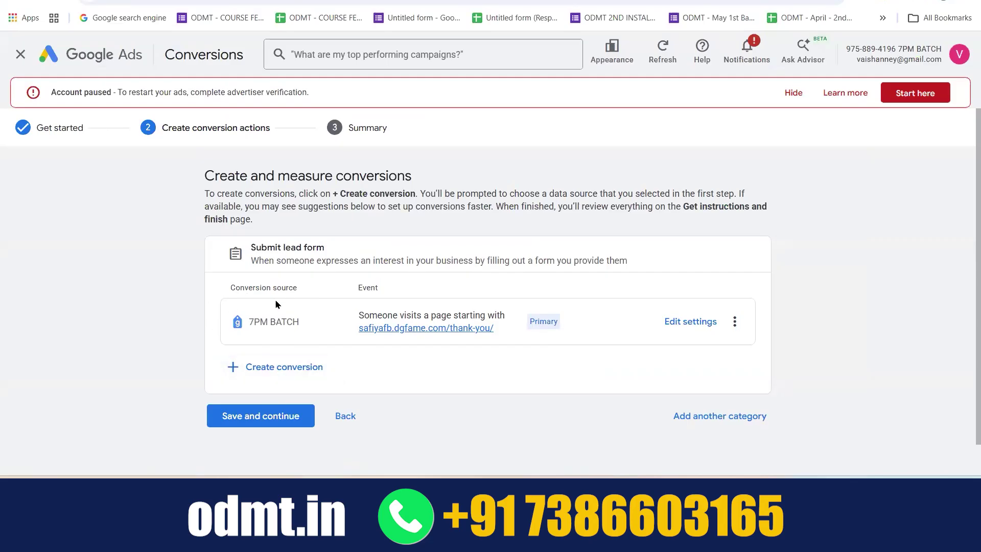
{"action": "left_click", "coordinate": [257, 415]}
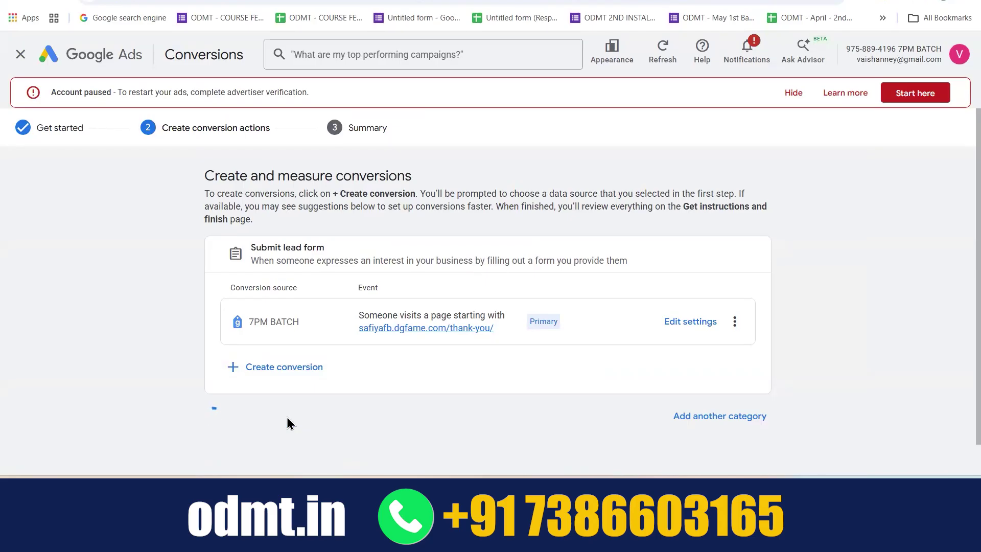
{"action": "scroll", "coordinate": [287, 417], "scroll_direction": "down", "scroll_amount": 2}
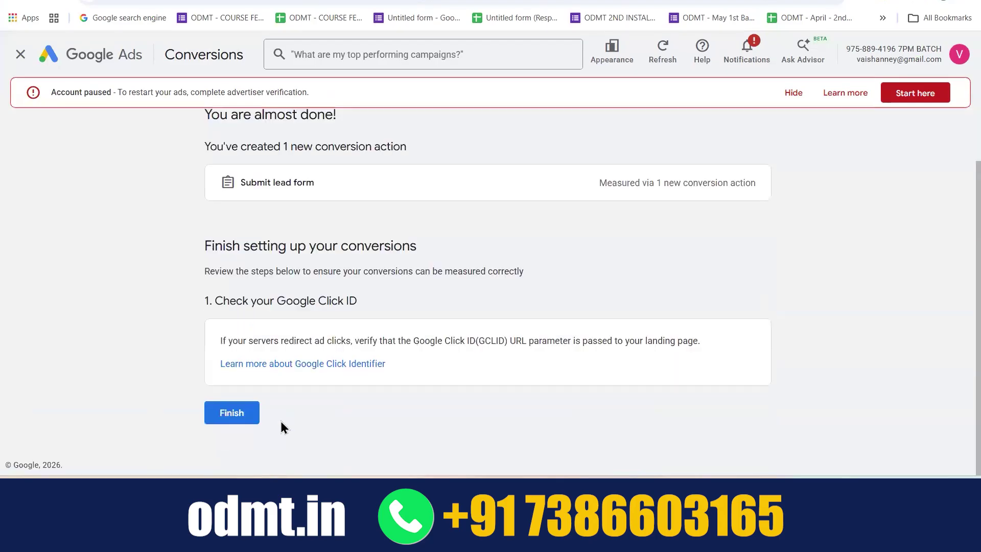
{"action": "left_click", "coordinate": [218, 409]}
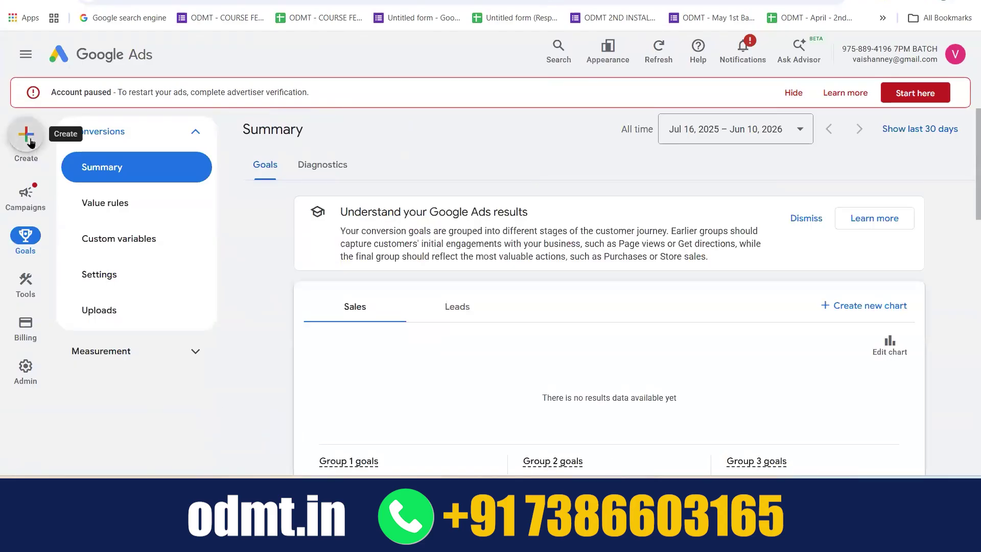
Start a new campaign and choose to create it without guidance as the objective
{"action": "left_click", "coordinate": [26, 136]}
{"action": "left_click", "coordinate": [80, 149]}
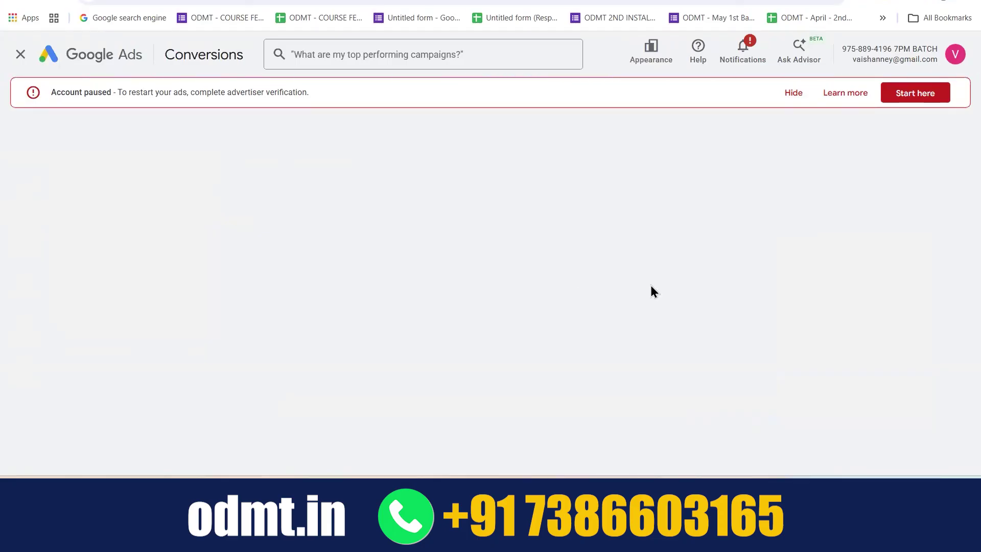
{"action": "scroll", "coordinate": [611, 366], "scroll_direction": "down", "scroll_amount": 2}
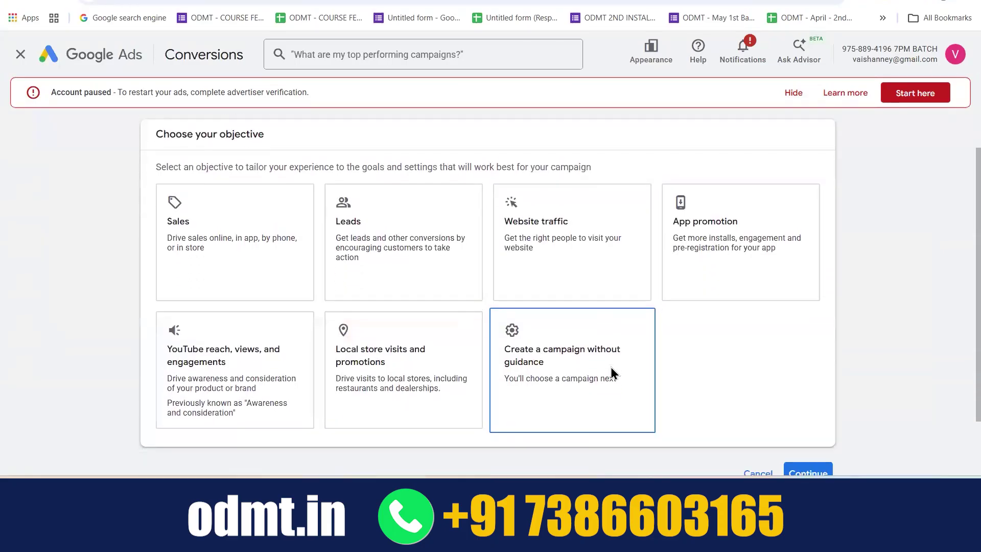
{"action": "left_click", "coordinate": [611, 372]}
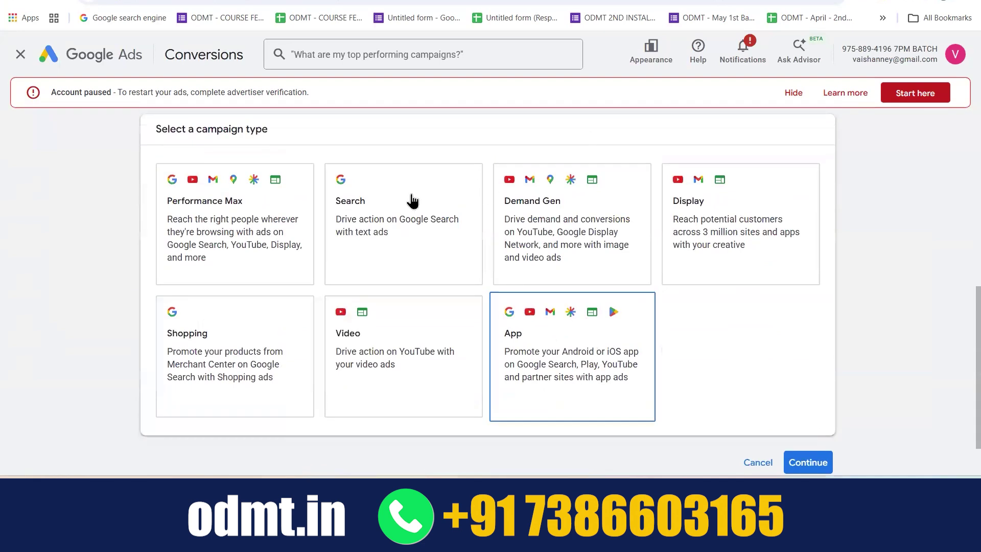
Select the Search campaign type, choose to create a new campaign instead of resuming the draft, and continue to the conversion goals
{"action": "left_click", "coordinate": [412, 201]}
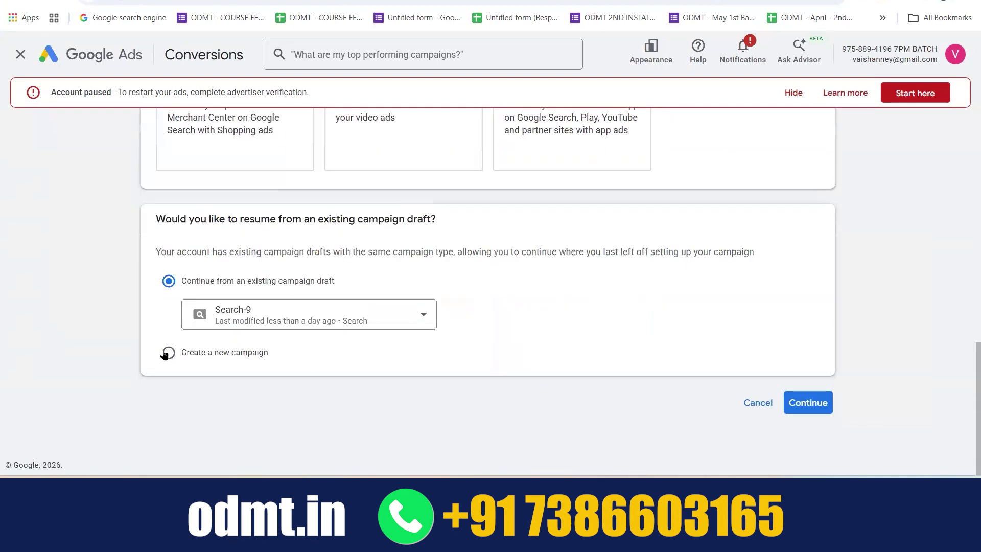
{"action": "left_click", "coordinate": [168, 352]}
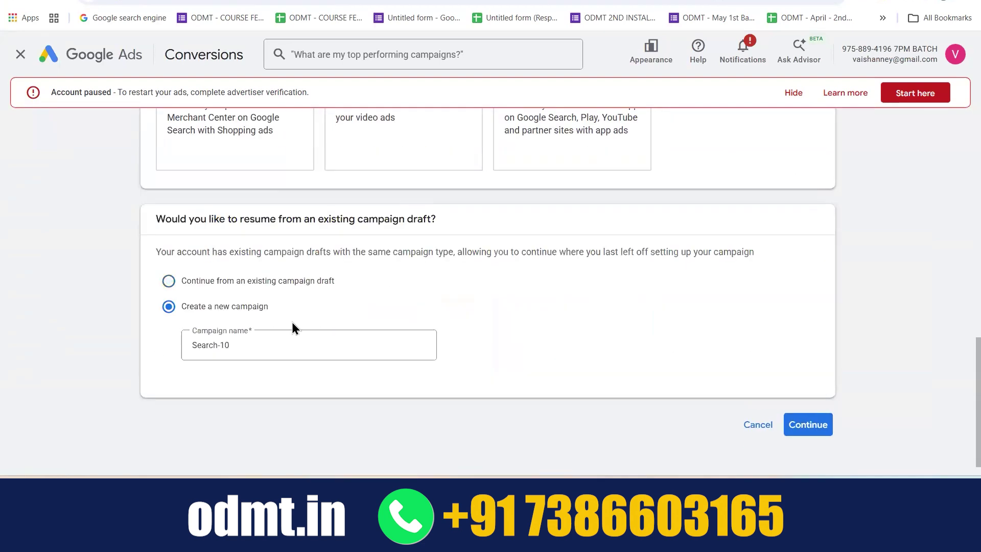
{"action": "left_click", "coordinate": [820, 438]}
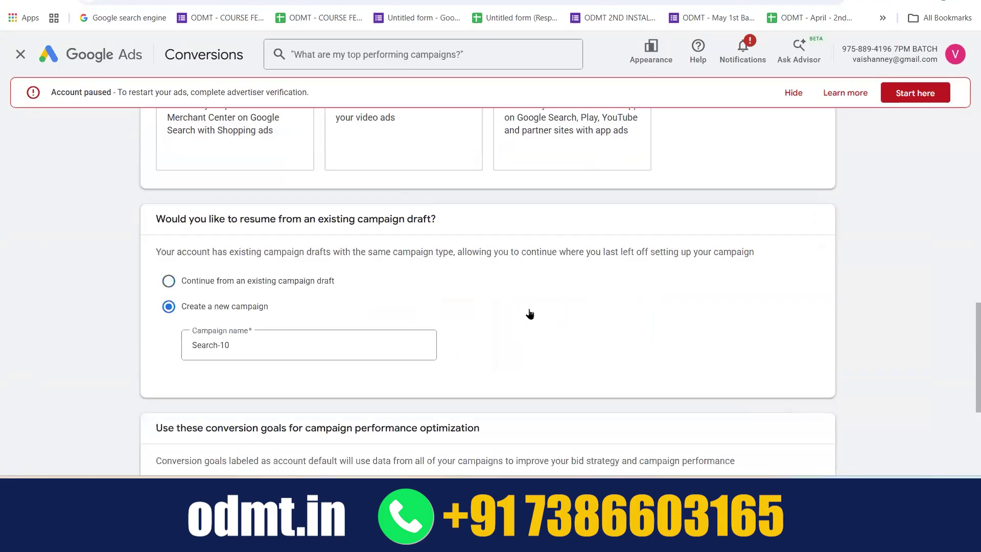